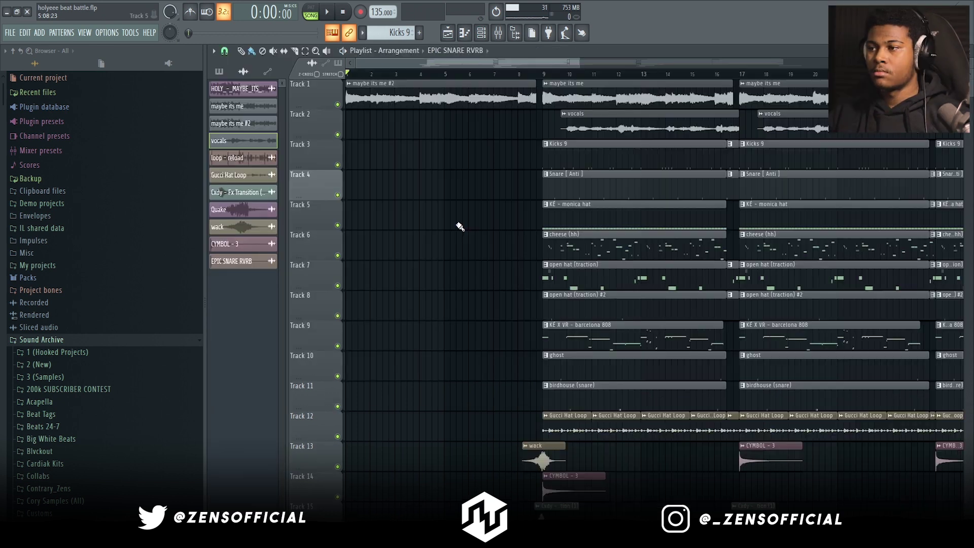
# Play the full arrangement from bar 9 onwards and stop playback after listening
pyautogui.press('space')
pyautogui.moveTo(579, 63); pyautogui.dragTo(549, 76)
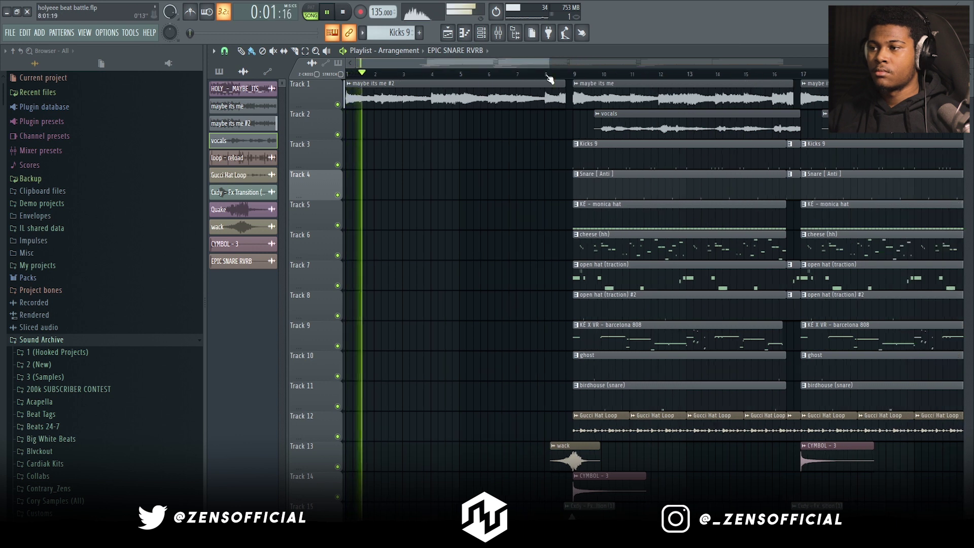
pyautogui.click(572, 74)
pyautogui.hscroll(8, 485, 306)
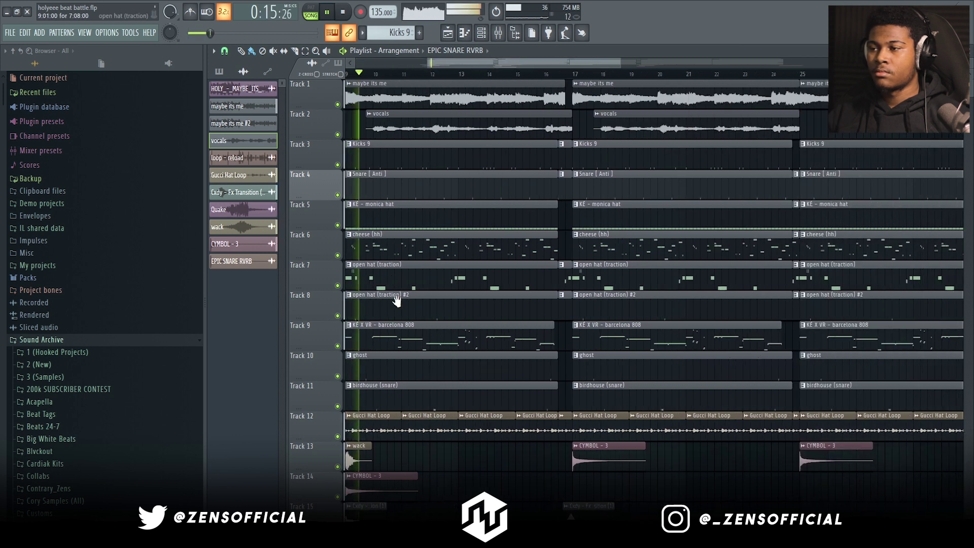
pyautogui.moveTo(467, 298); pyautogui.dragTo(596, 370)
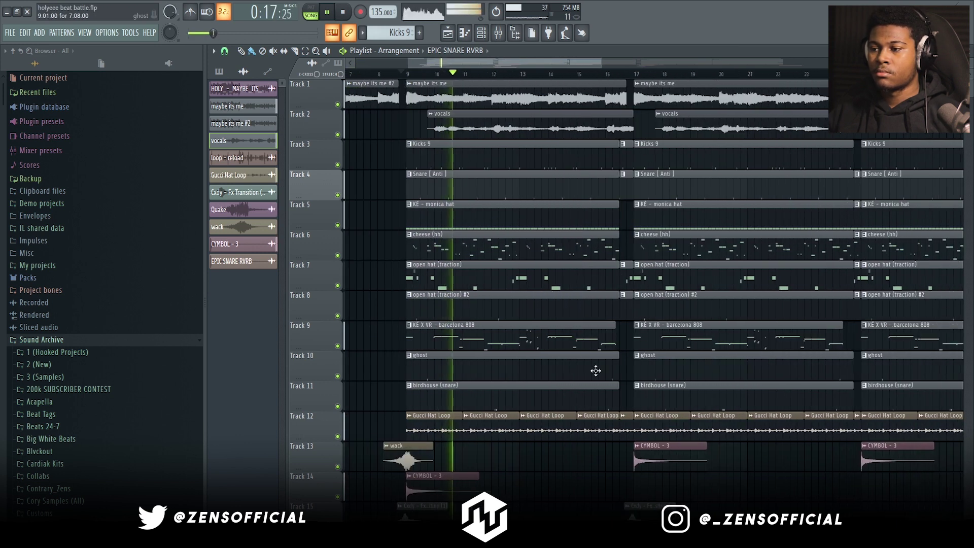
pyautogui.hscroll(3, 640, 299)
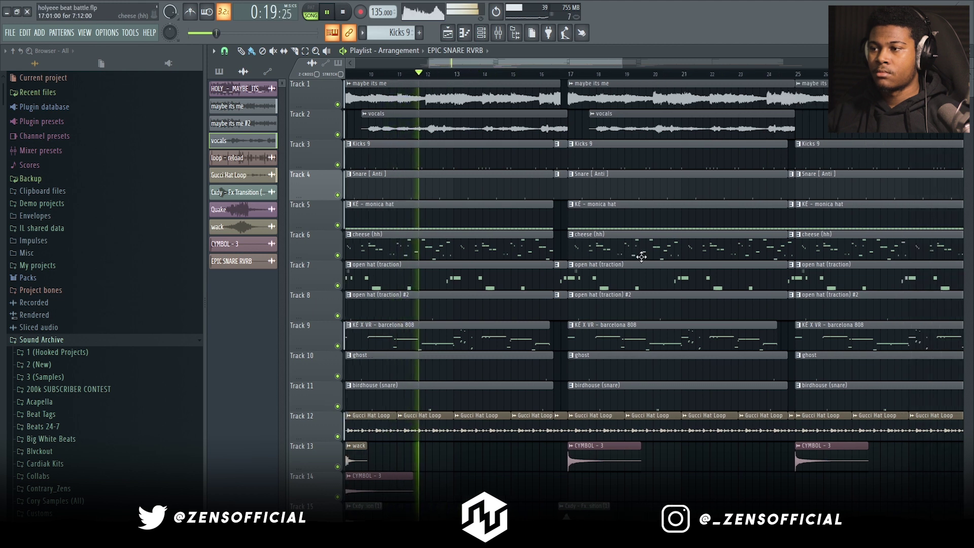
pyautogui.hscroll(-5, 659, 299)
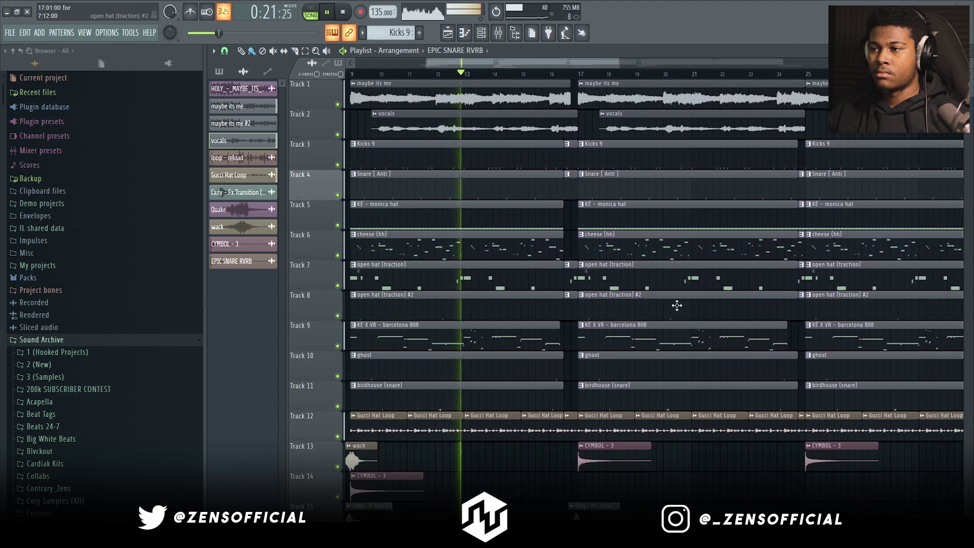
pyautogui.moveTo(808, 328); pyautogui.dragTo(696, 369)
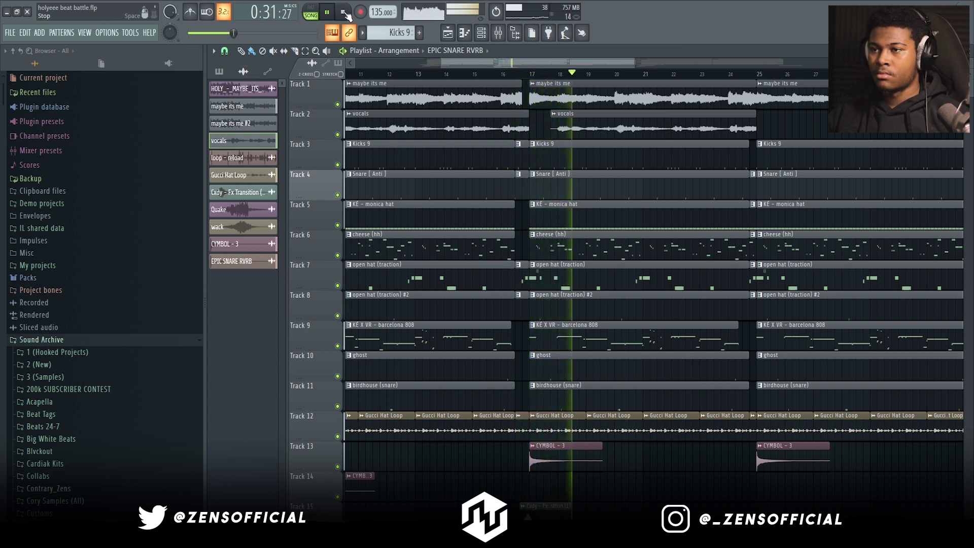
pyautogui.click(344, 12)
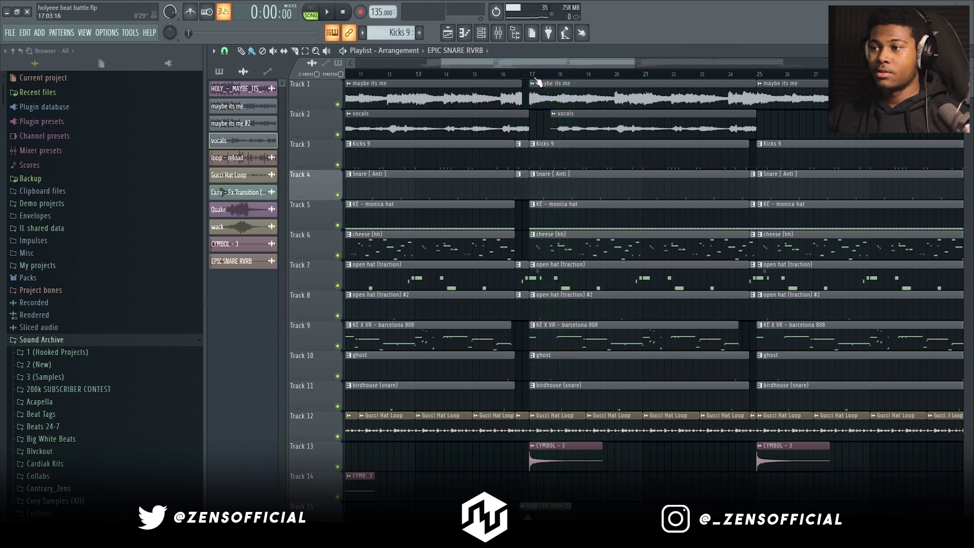
# Examine how the melody, vocal, drum and effect clips are arranged across the playlist
pyautogui.moveTo(536, 64); pyautogui.dragTo(357, 65)
pyautogui.moveTo(548, 66); pyautogui.dragTo(470, 65)
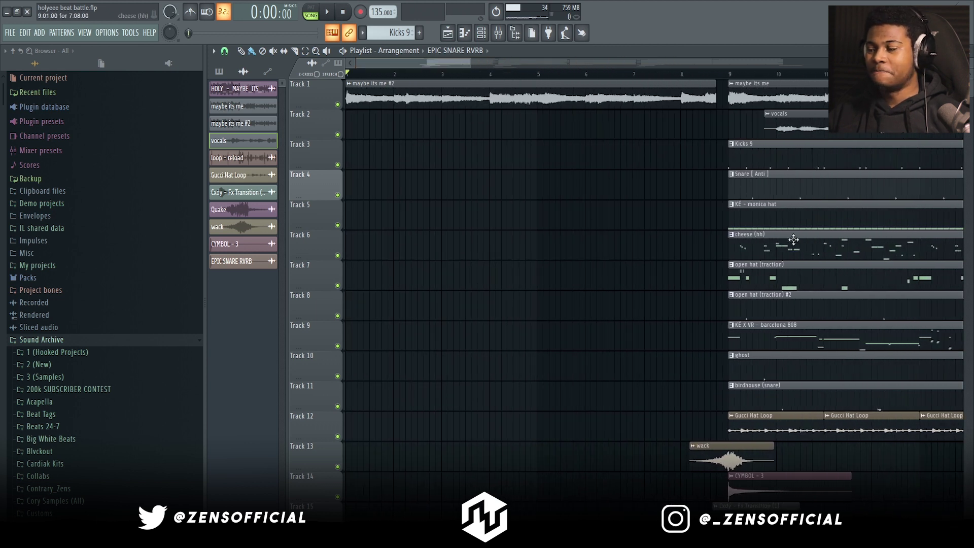
pyautogui.hscroll(3, 771, 231)
pyautogui.hscroll(-3, 592, 215)
pyautogui.moveTo(472, 65); pyautogui.dragTo(688, 65)
pyautogui.click(970, 54)
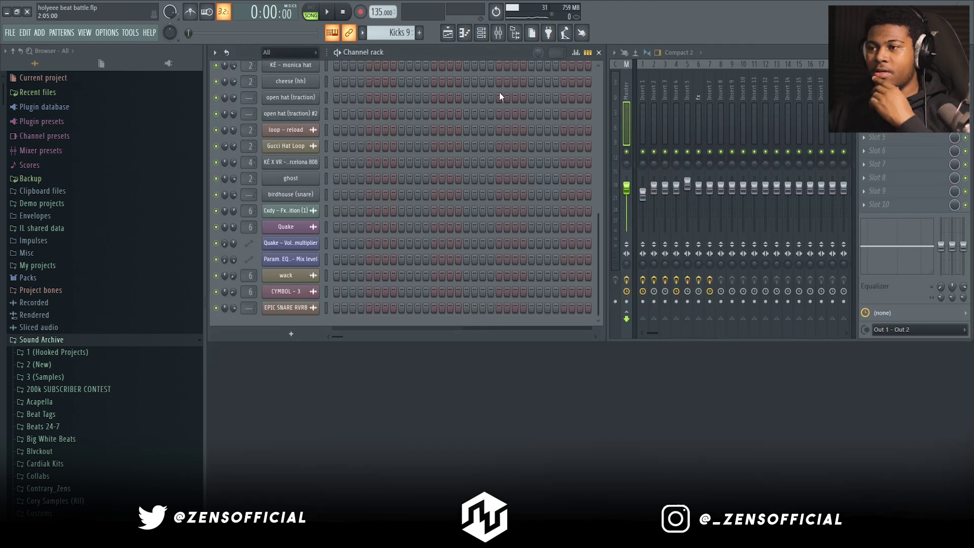
pyautogui.click(449, 33)
pyautogui.hscroll(3, 599, 228)
pyautogui.hscroll(-3, 578, 257)
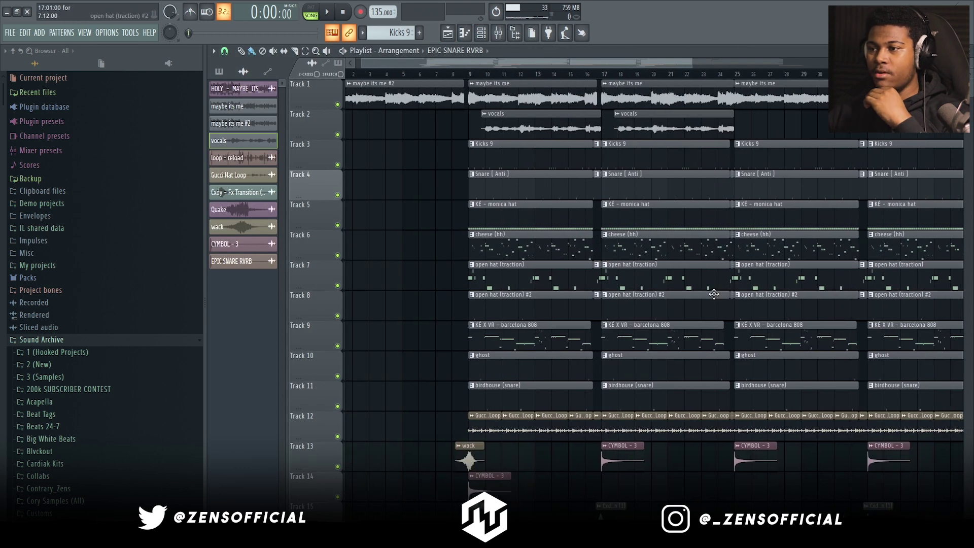
pyautogui.hscroll(3, 705, 294)
pyautogui.hscroll(-3, 489, 227)
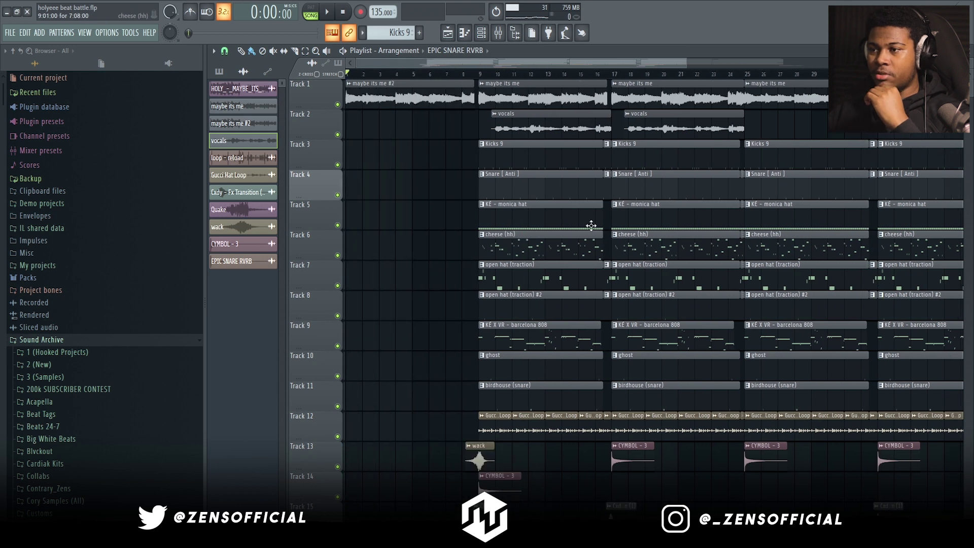
# Set the playback position near bar 9 and solo Track 1 with the "maybe its me" sample
pyautogui.click(481, 76)
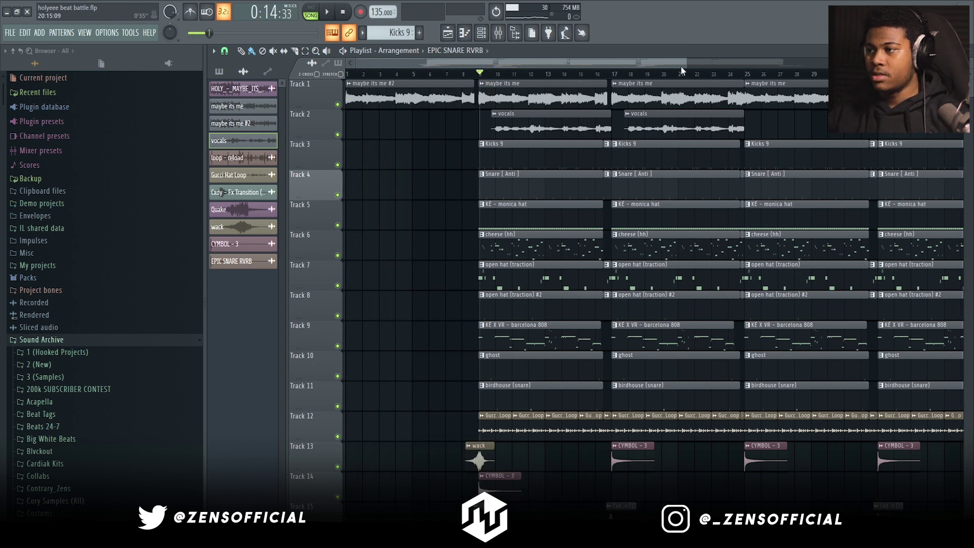
pyautogui.scroll(3, 547, 348)
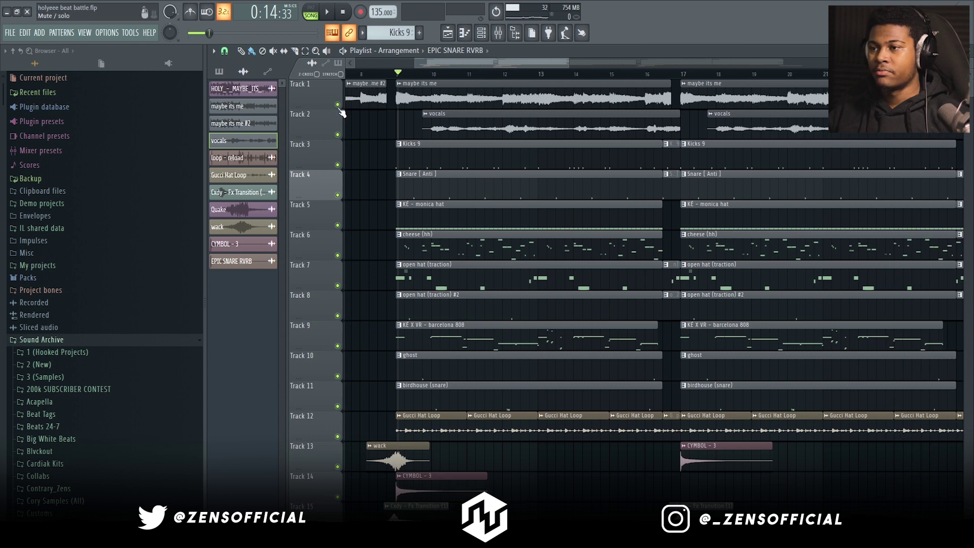
pyautogui.rightClick(338, 106)
# Adjust the playlist's snap setting and place the playback position at the start of bar 9
pyautogui.click(398, 76)
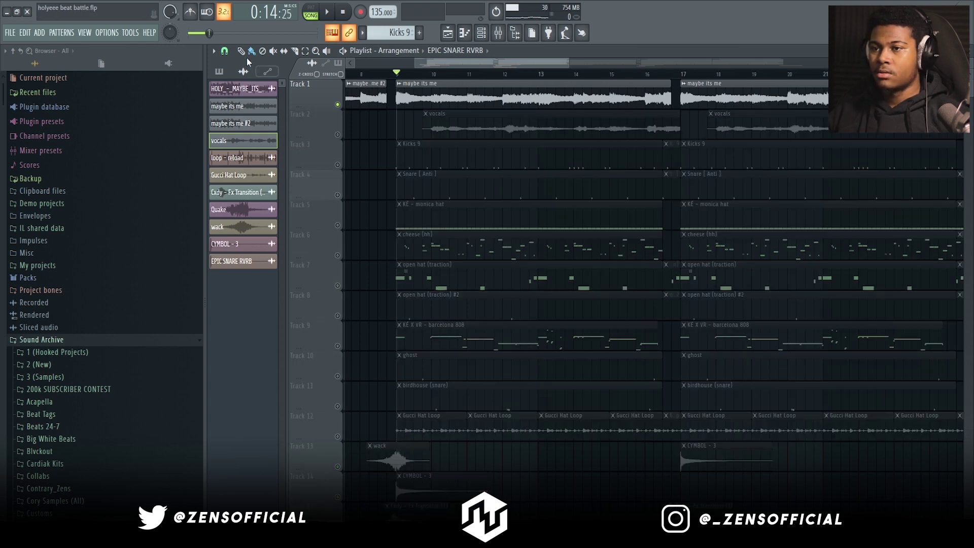
pyautogui.click(224, 51)
pyautogui.click(240, 204)
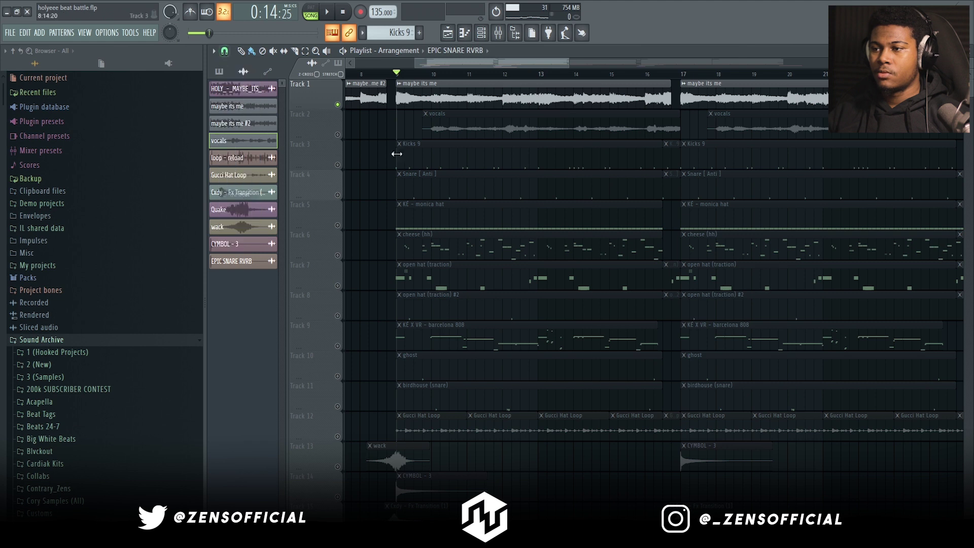
pyautogui.click(400, 76)
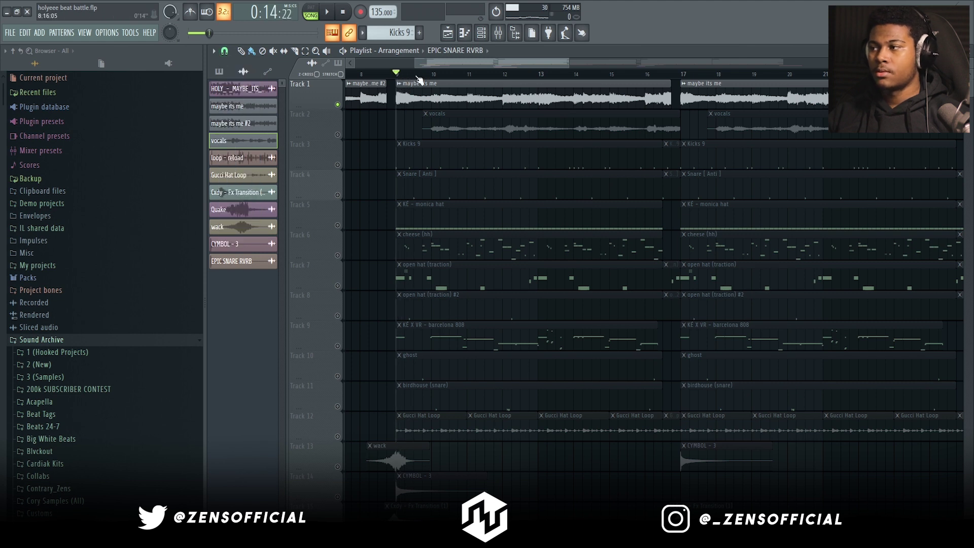
# Listen to the soloed "maybe its me" sample from bar 9, stopping playback and closing the playlist at the end
pyautogui.press('F5')
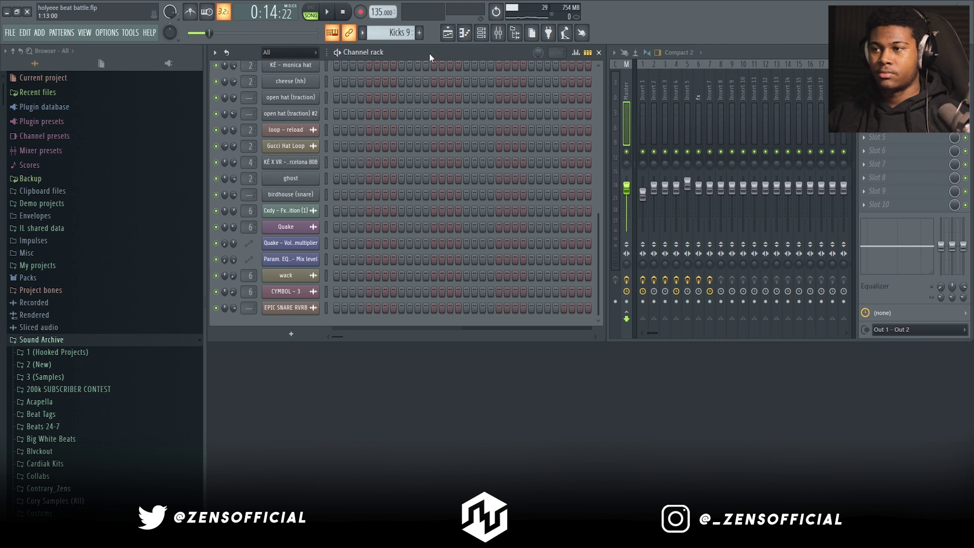
pyautogui.press('F5')
pyautogui.press('space')
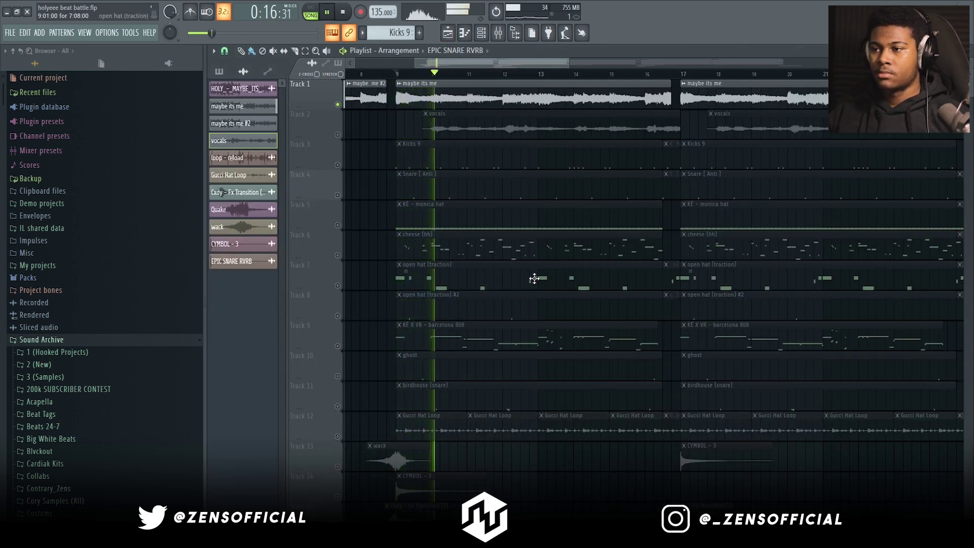
pyautogui.moveTo(549, 271); pyautogui.dragTo(592, 421)
pyautogui.hscroll(1, 565, 409)
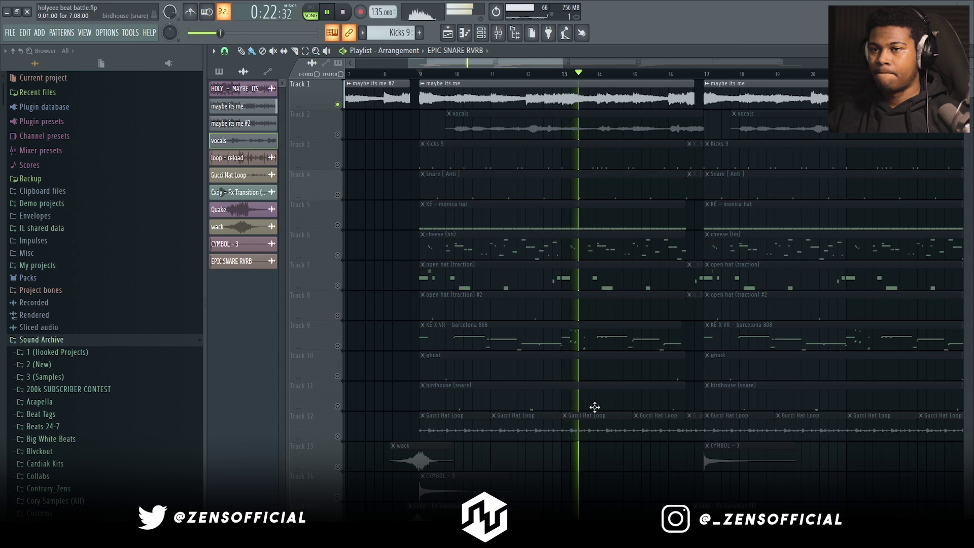
pyautogui.hscroll(1, 570, 334)
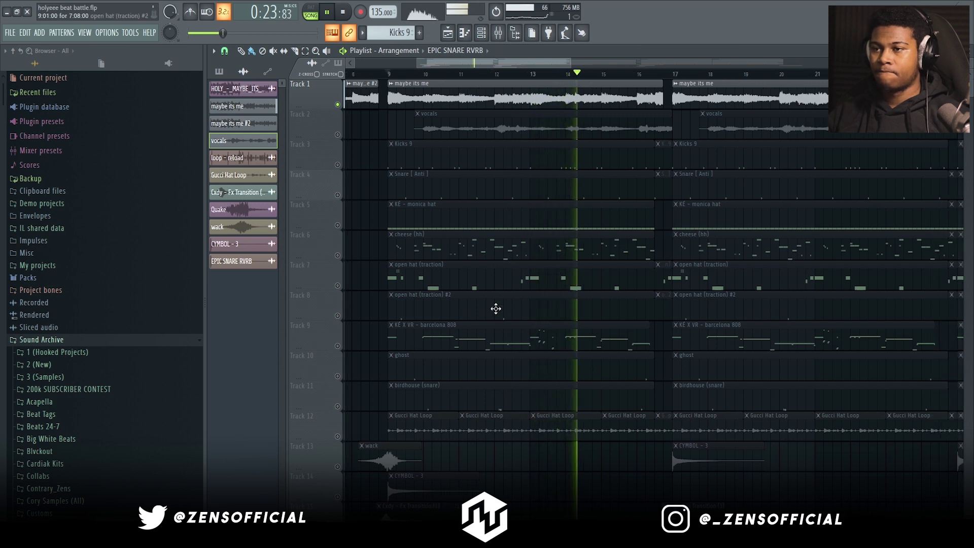
pyautogui.click(346, 14)
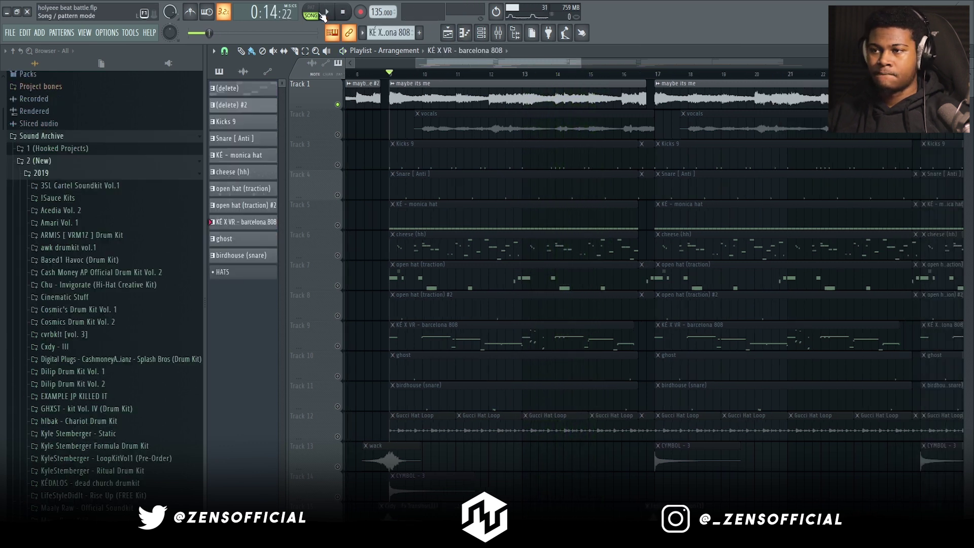
pyautogui.press('space')
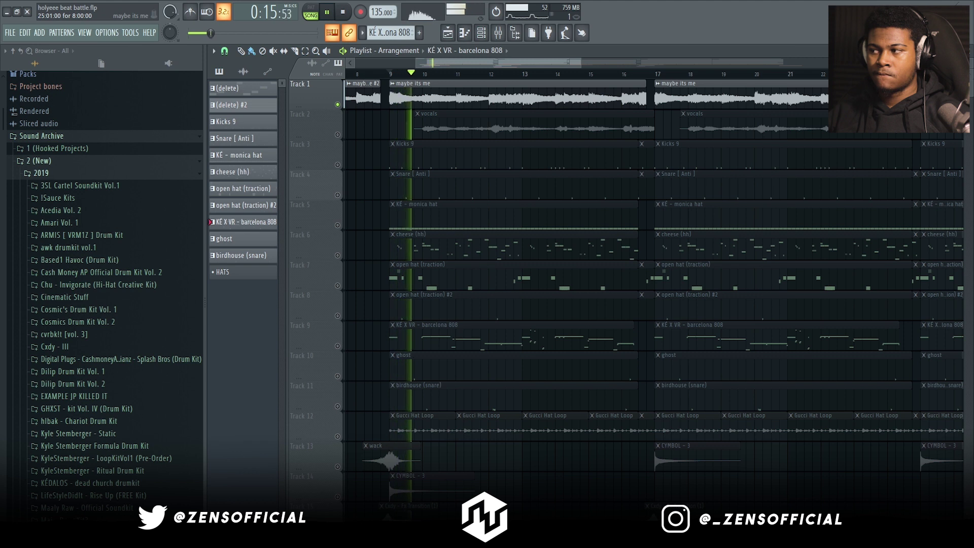
pyautogui.click(966, 51)
pyautogui.click(346, 13)
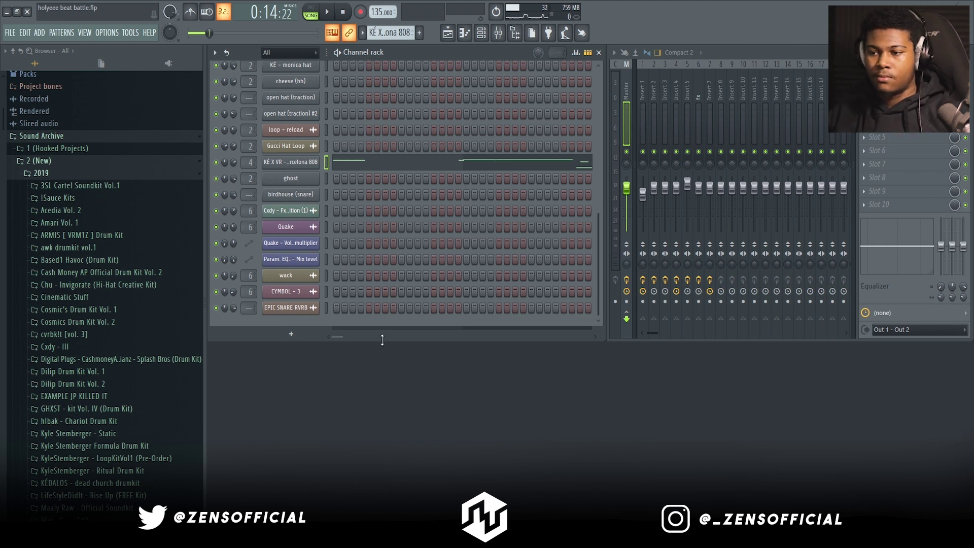
# Select the EPIC SNARE RVRB channel and open the bells folder of !Sauce Kits' Based1 & Pilgrim - Black Magic kit
pyautogui.click(327, 307)
pyautogui.click(77, 199)
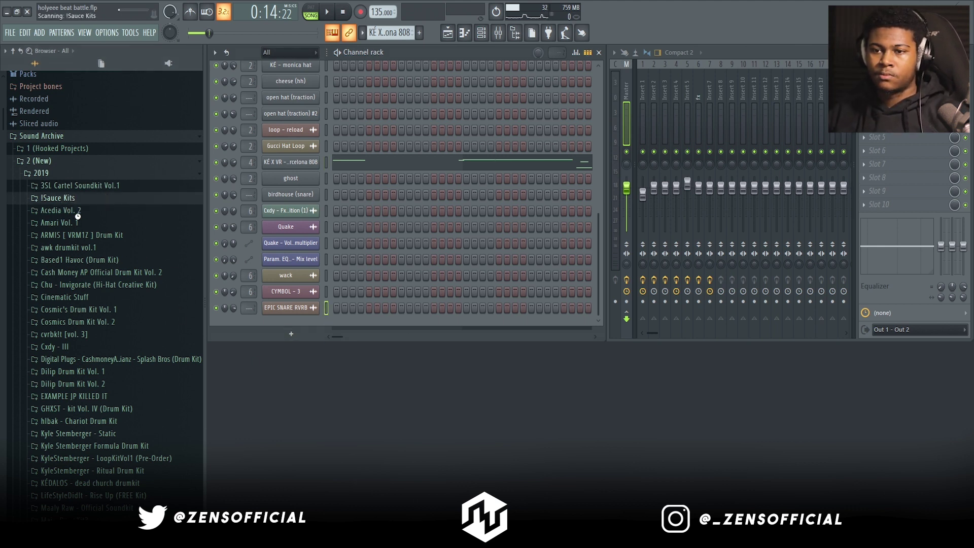
pyautogui.click(96, 235)
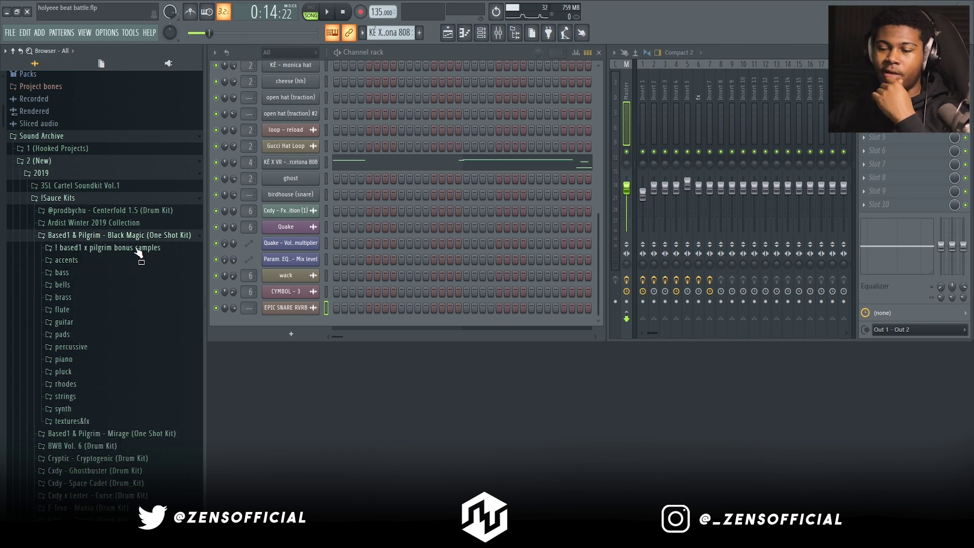
pyautogui.click(71, 285)
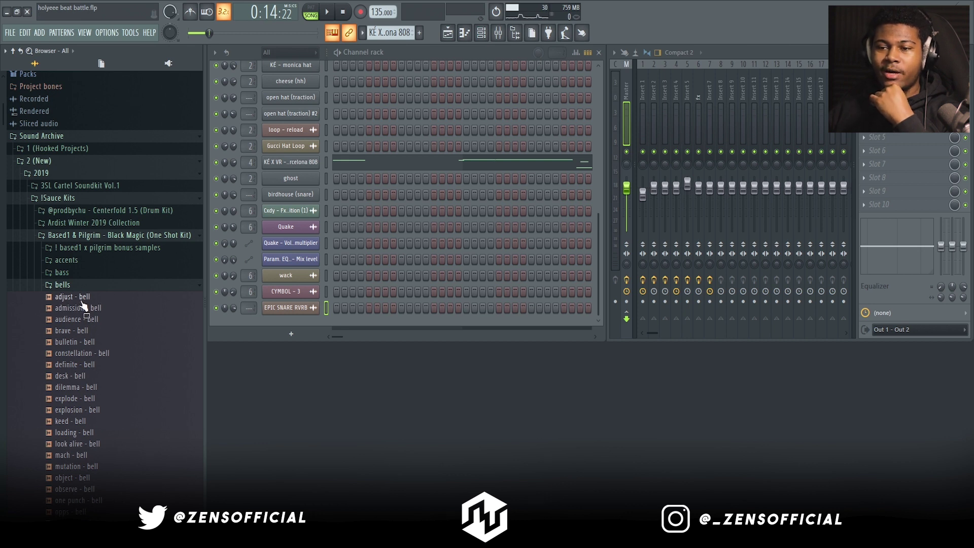
# Audition and compare the bell one-shots from "adjust - bell" through "constellation - bell"
pyautogui.click(94, 299)
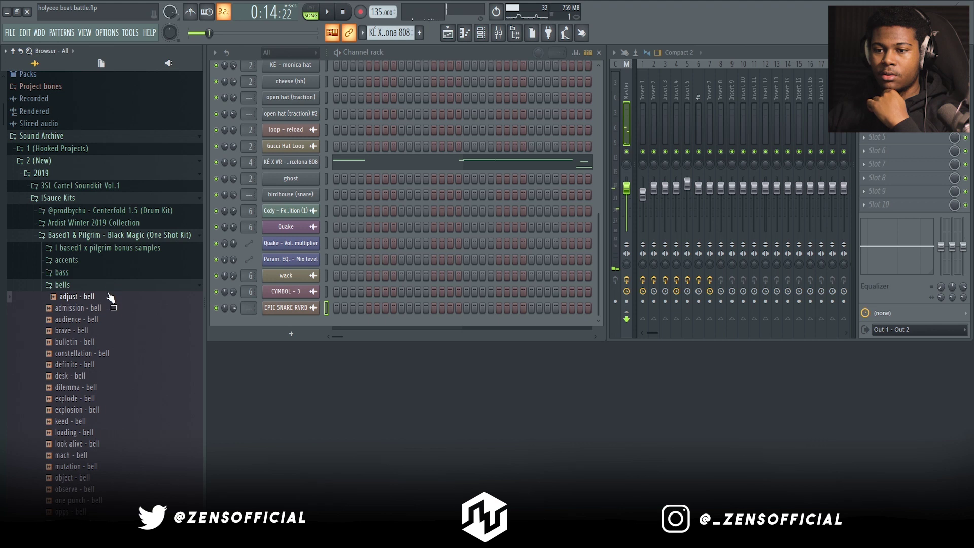
pyautogui.click(106, 308)
pyautogui.click(98, 320)
pyautogui.click(88, 330)
pyautogui.click(94, 319)
pyautogui.click(96, 309)
pyautogui.click(95, 298)
pyautogui.click(96, 310)
pyautogui.click(96, 329)
pyautogui.click(92, 343)
pyautogui.click(94, 354)
pyautogui.click(92, 343)
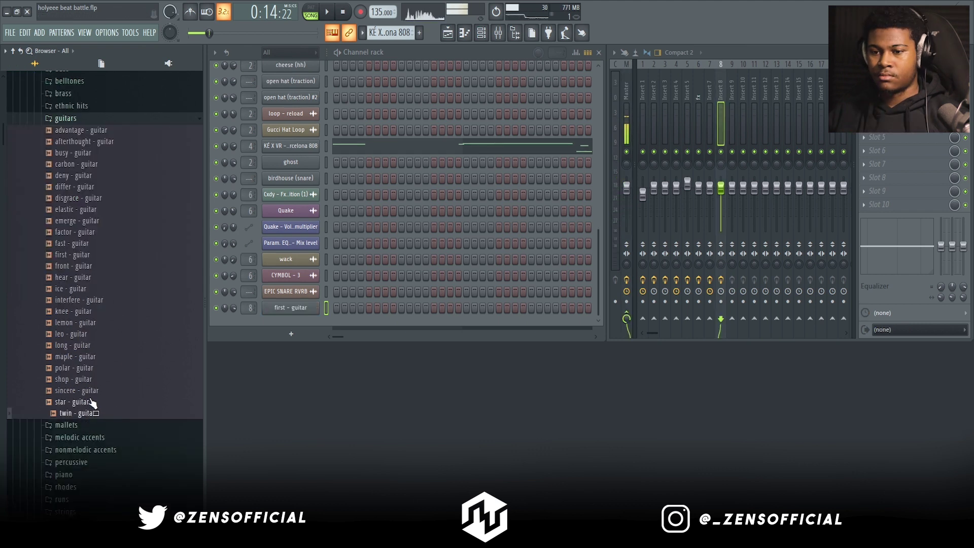
# Audition the mallets in the Based1 & Pilgrim - Mirage kit and add "fountain - mallet" to the channel rack
pyautogui.scroll(6, 97, 385)
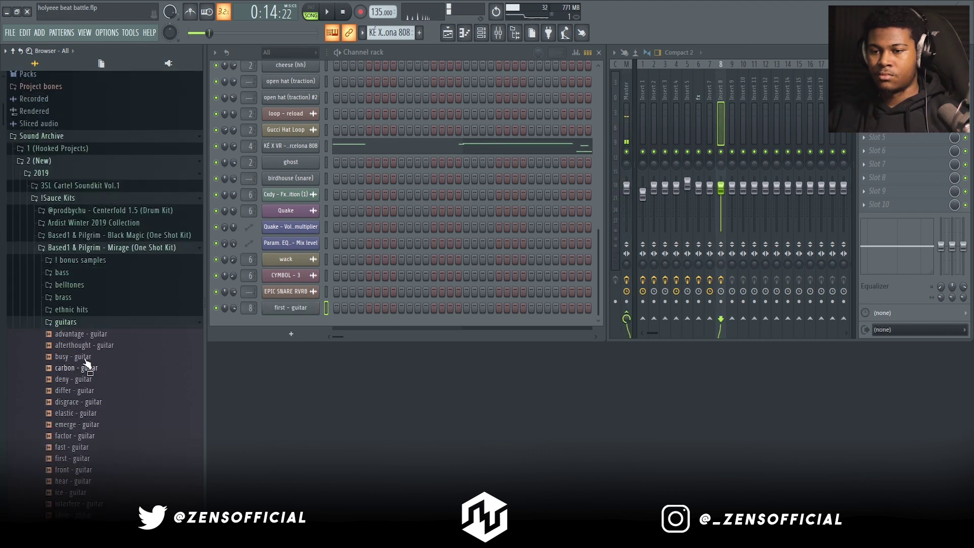
pyautogui.click(81, 323)
pyautogui.click(97, 337)
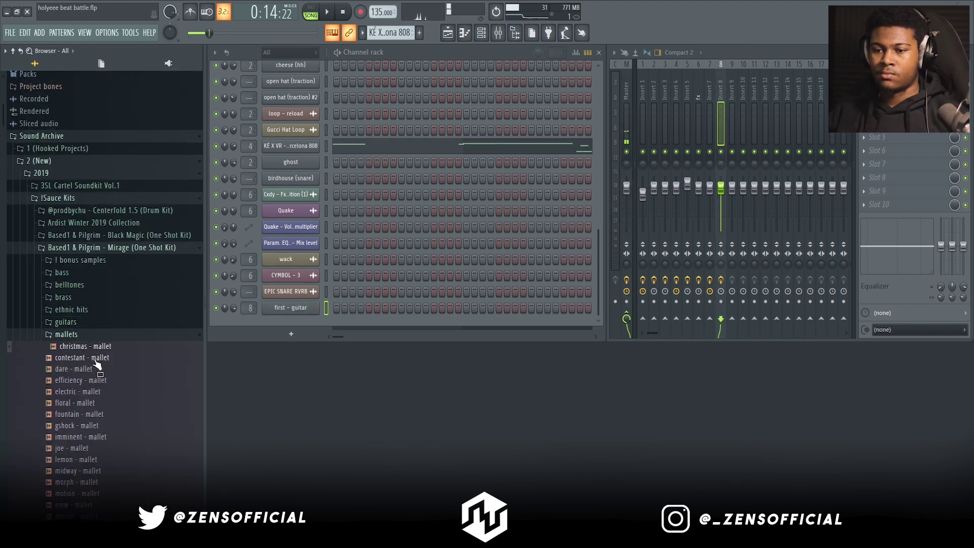
pyautogui.click(94, 371)
pyautogui.click(96, 393)
pyautogui.click(101, 415)
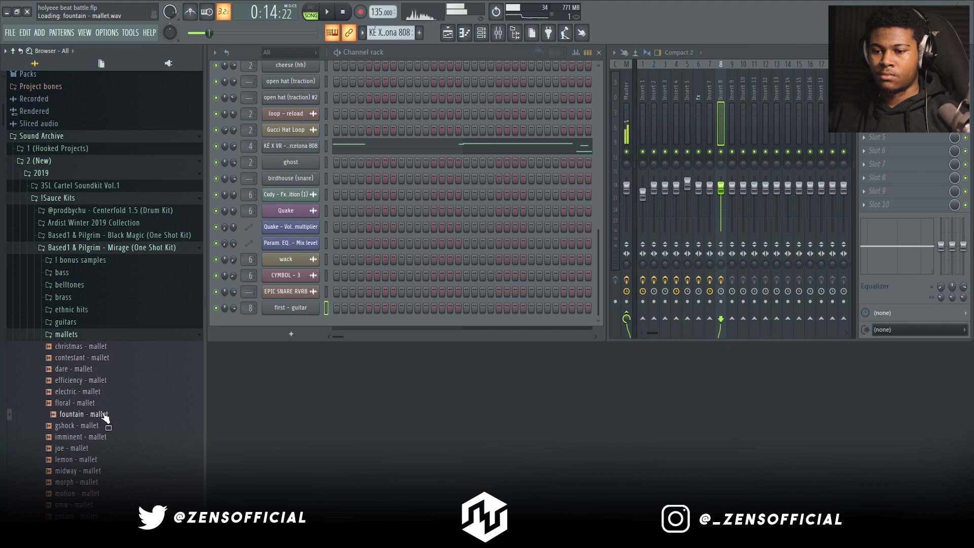
pyautogui.click(95, 405)
pyautogui.moveTo(97, 425); pyautogui.dragTo(293, 338)
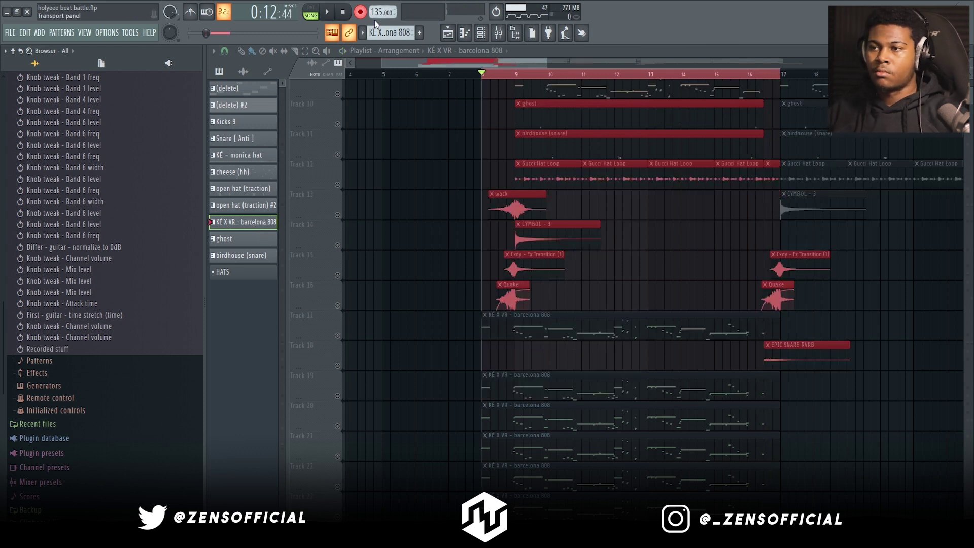
# Stop recording and move the last F#4 and F4 notes of the "fountain - mallet" melody earlier, ahead of bar 9
pyautogui.click(361, 12)
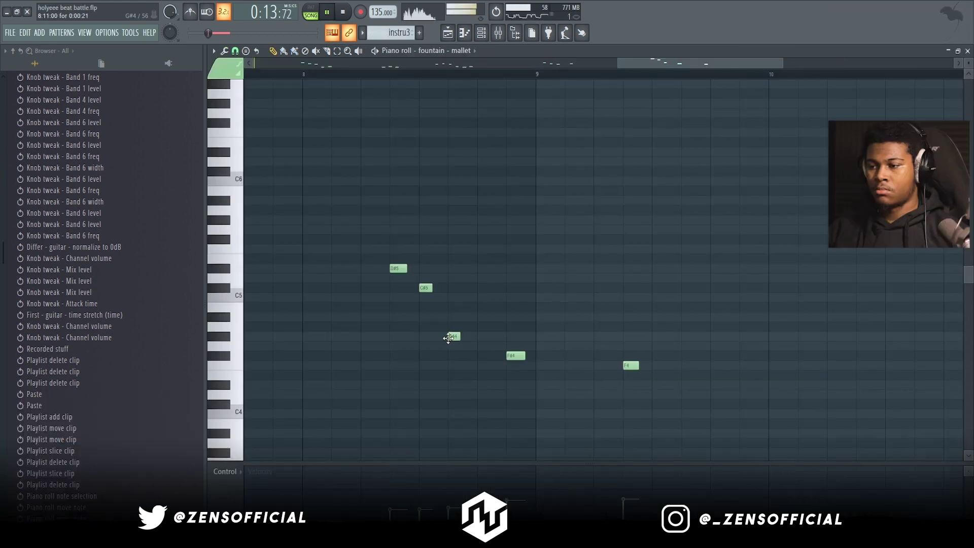
pyautogui.moveTo(510, 357); pyautogui.dragTo(481, 357)
pyautogui.moveTo(628, 366); pyautogui.dragTo(511, 369)
# Review the "fountain - mallet" notes during playback between bars 4 and 9
pyautogui.moveTo(325, 410); pyautogui.dragTo(675, 393)
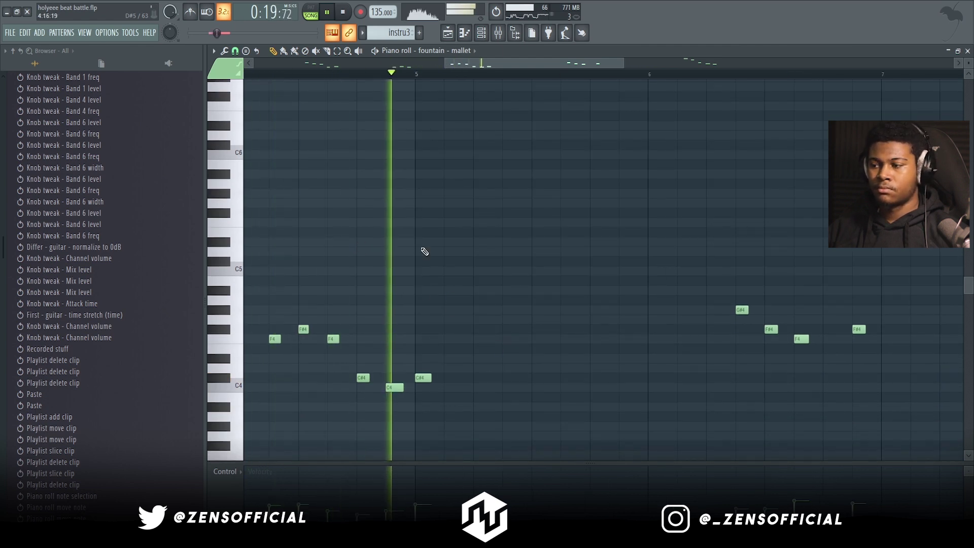
pyautogui.hscroll(3, 621, 297)
pyautogui.scroll(2, 621, 298)
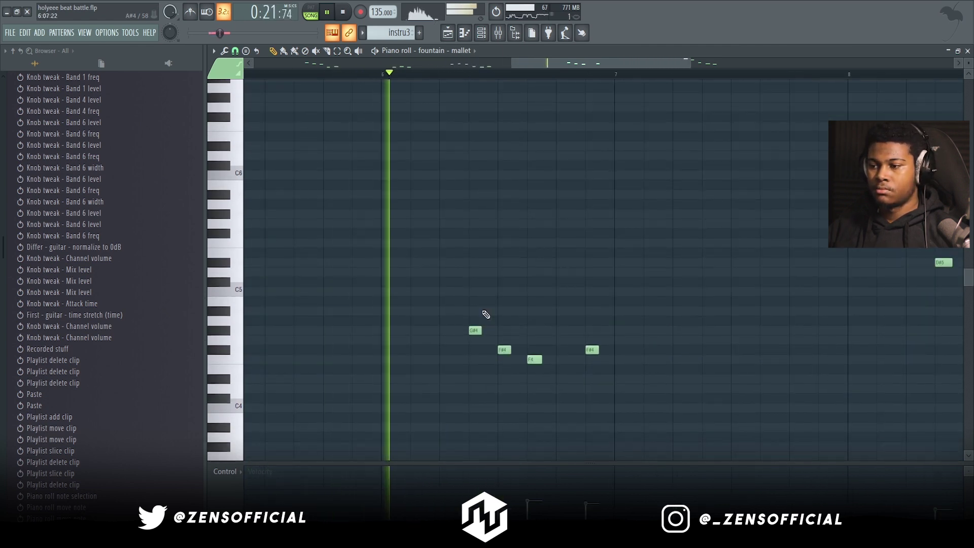
pyautogui.hscroll(5, 484, 360)
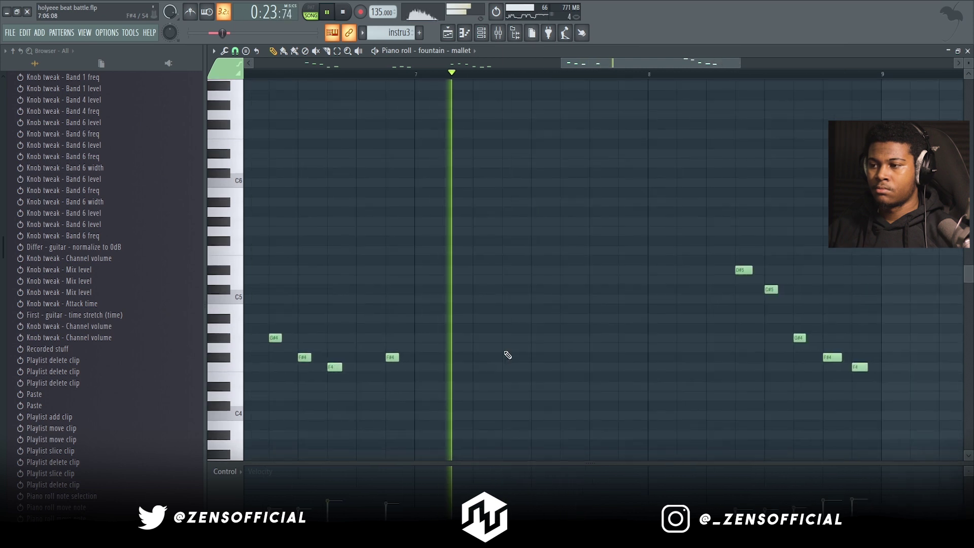
# Review the "fountain - mallet" notes through bar 9, stop playback, and look over the melody from bar 1 before closing the piano roll
pyautogui.scroll(-2, 394, 282)
pyautogui.hscroll(1, 461, 316)
pyautogui.scroll(-1, 461, 315)
pyautogui.hscroll(2, 507, 330)
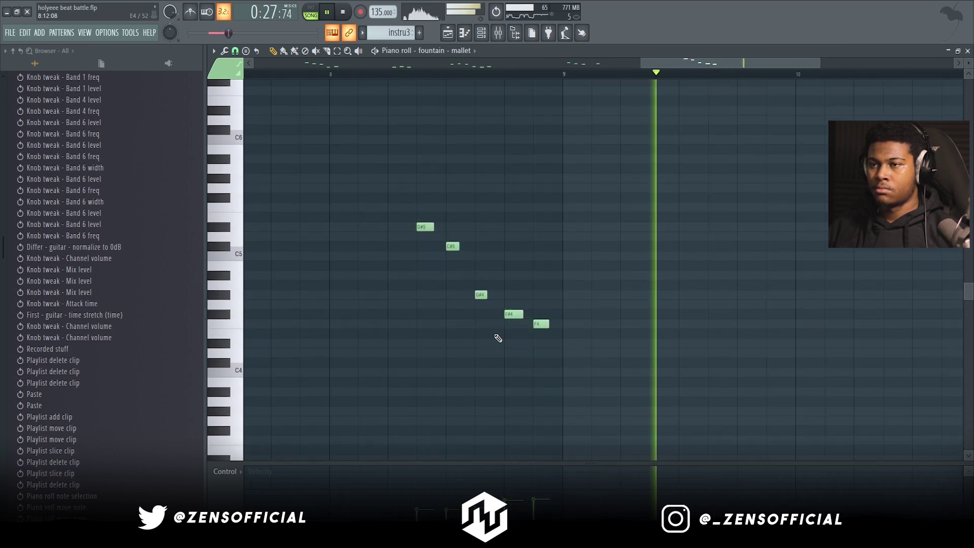
pyautogui.press('space')
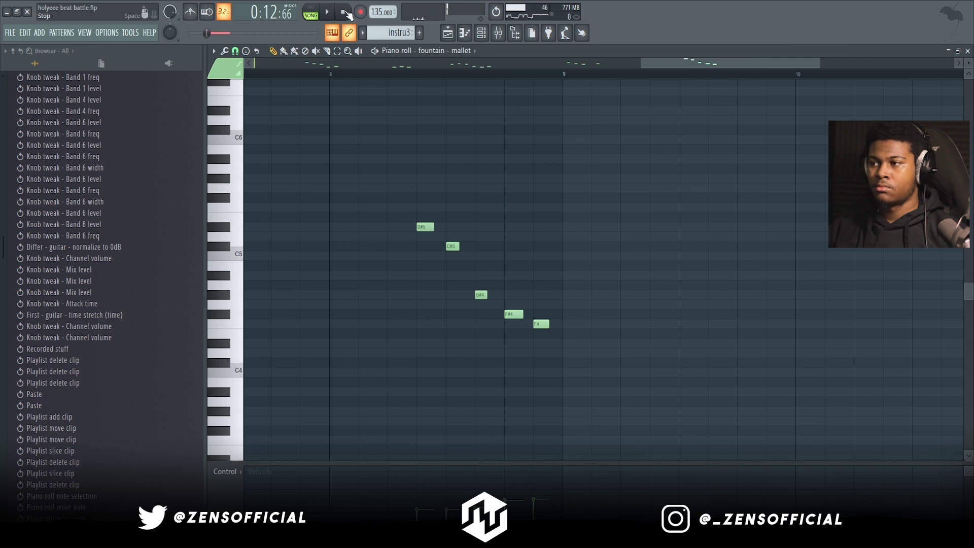
pyautogui.moveTo(710, 65); pyautogui.dragTo(253, 69)
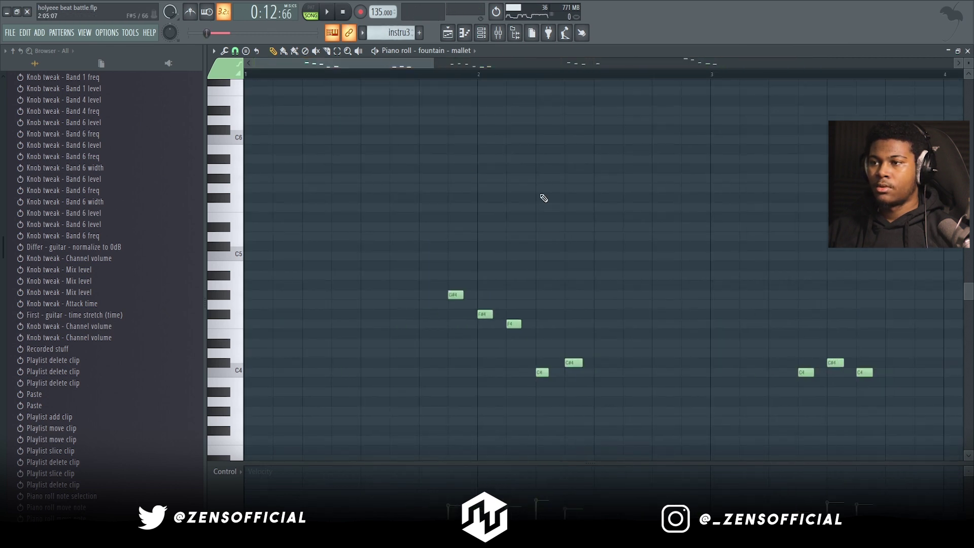
pyautogui.moveTo(431, 64); pyautogui.dragTo(596, 65)
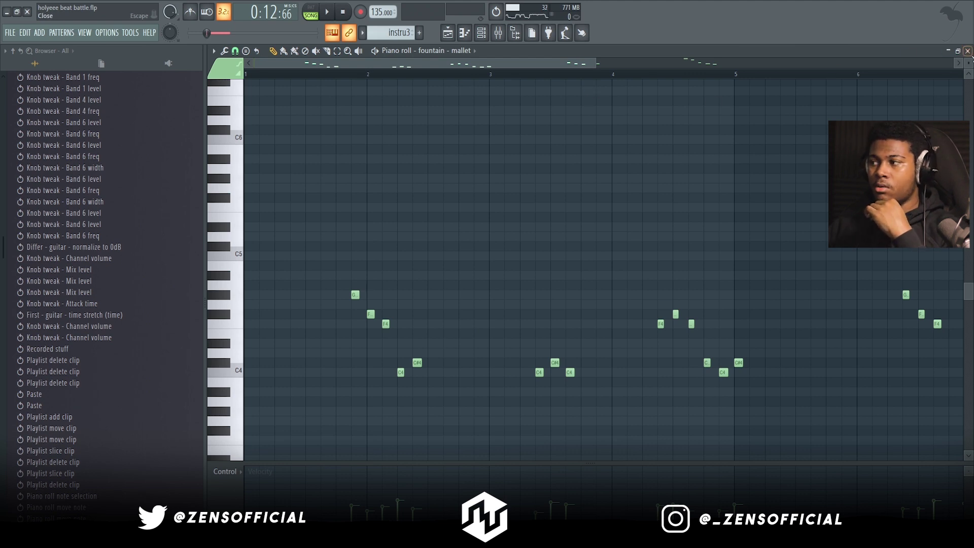
pyautogui.click(967, 51)
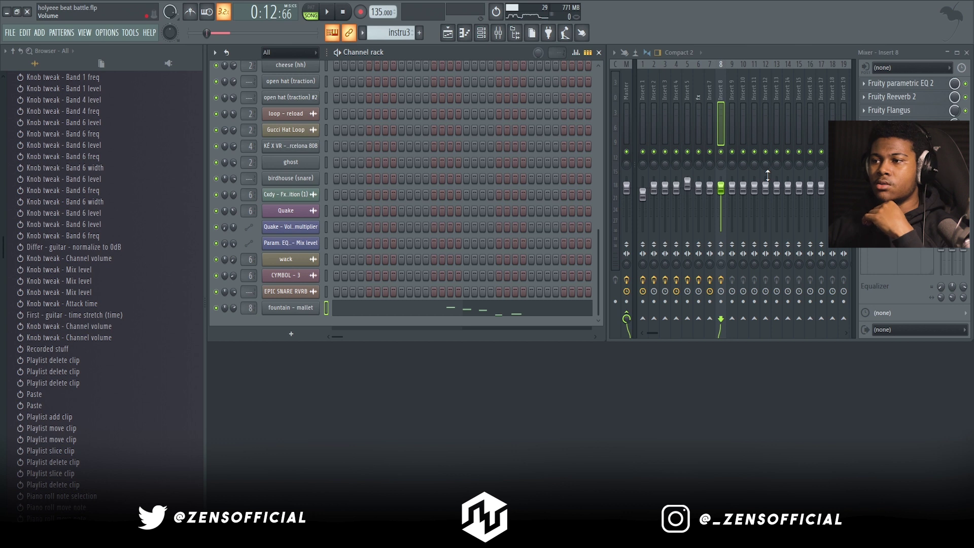
# Select mixer insert 6 and open the "KÉ X VR - barcelona 808" pattern in the piano roll, showing bars 1 to 9
pyautogui.click(697, 125)
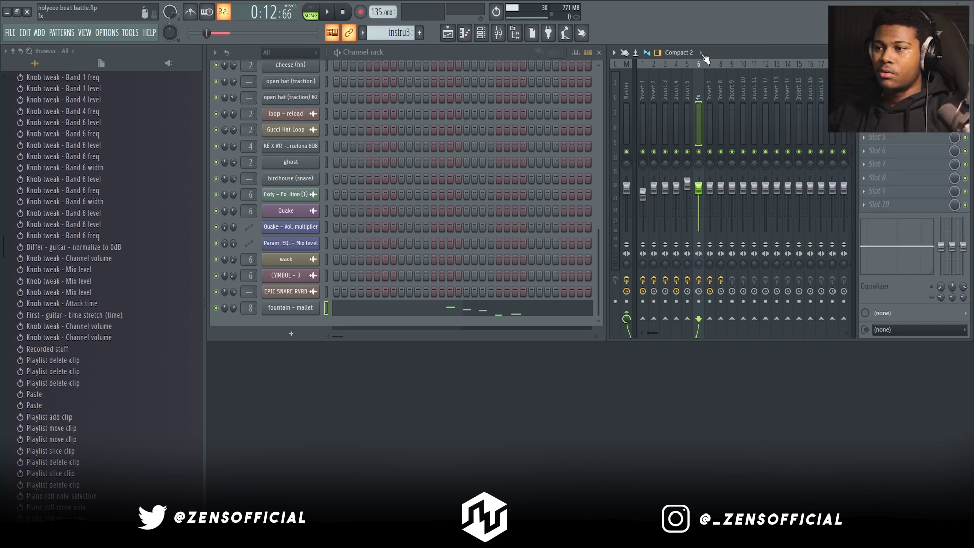
pyautogui.click(362, 32)
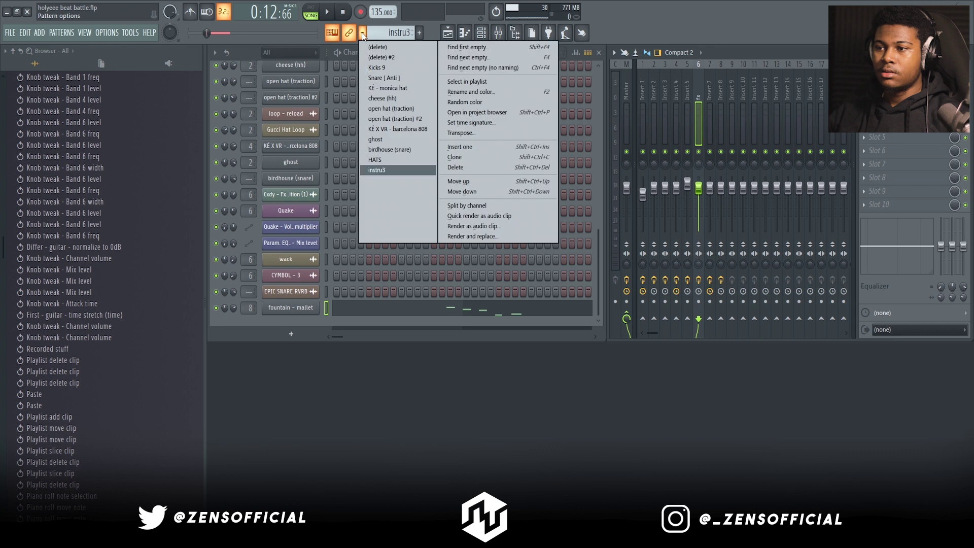
pyautogui.click(411, 130)
pyautogui.click(366, 146)
pyautogui.moveTo(569, 64); pyautogui.dragTo(872, 78)
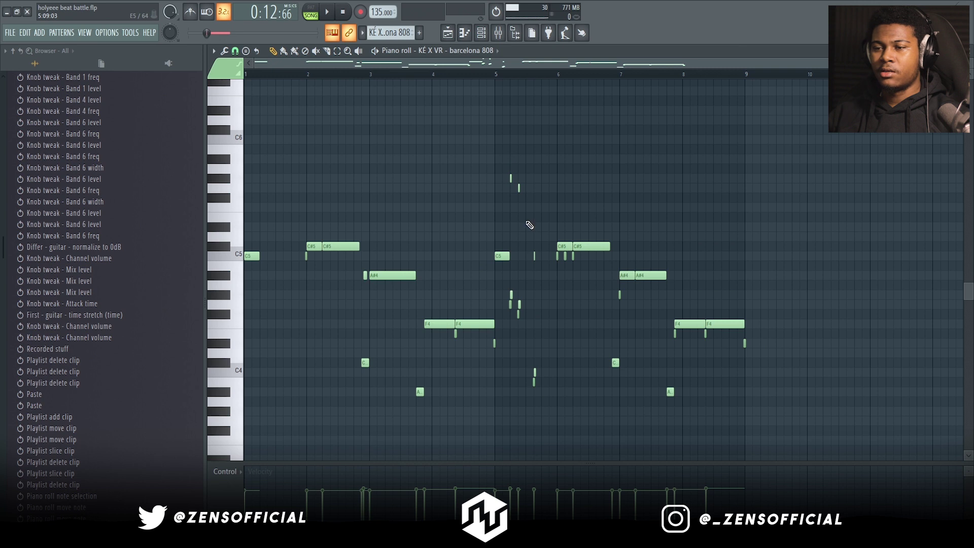
# Collapse the project History, expand the Sound Archive, and close the Mirage one-shot kit, !Sauce Kits and 2019 folders
pyautogui.scroll(3, 424, 291)
pyautogui.scroll(6, 94, 236)
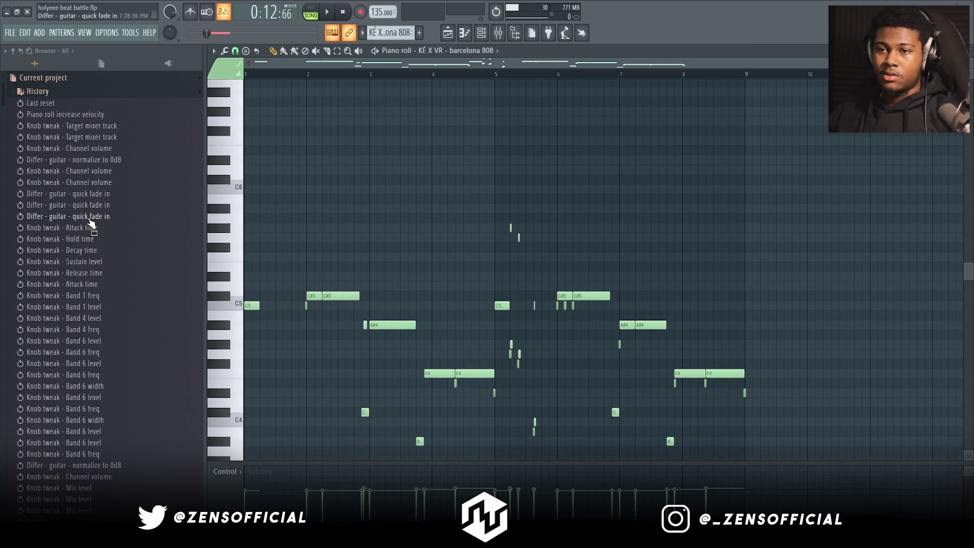
pyautogui.click(52, 93)
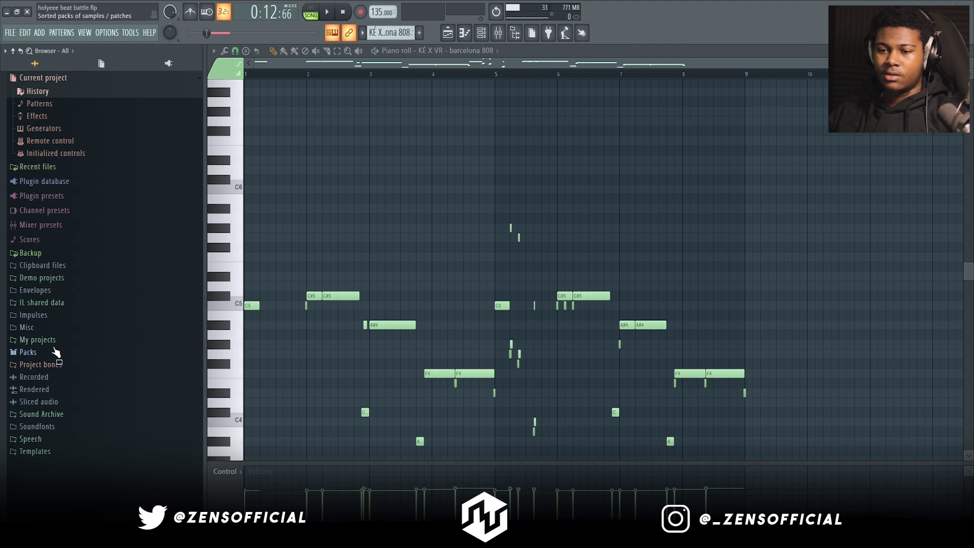
pyautogui.click(63, 414)
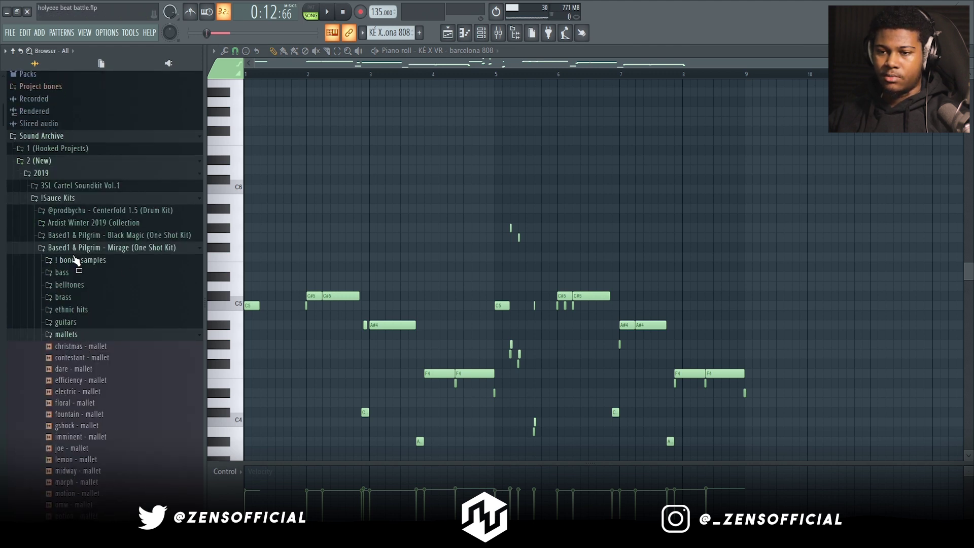
pyautogui.click(81, 249)
pyautogui.click(87, 199)
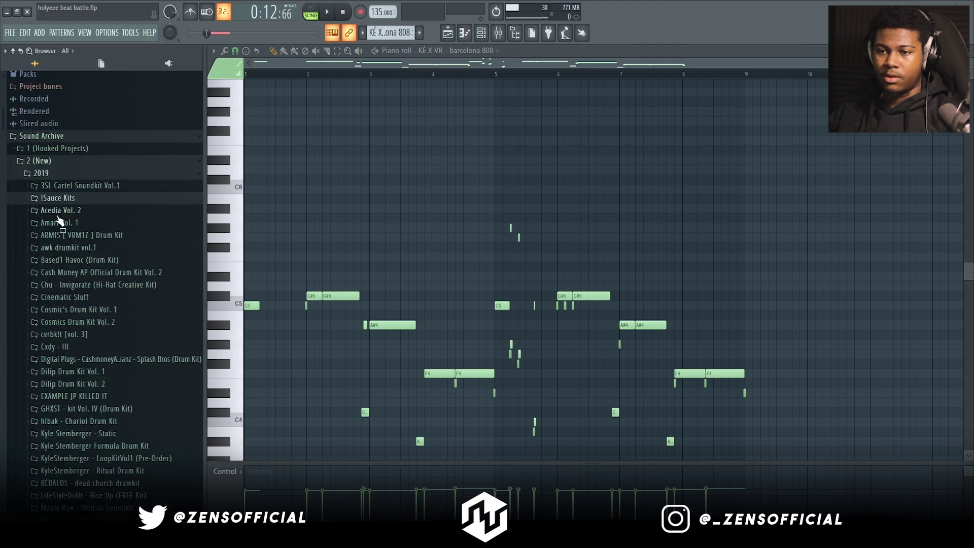
pyautogui.click(56, 175)
# Look up the 808 samples of the "Vrctic X Kedalos - Atelier (Drumkit)" inside the 2020 folder and collapse the kit again
pyautogui.click(61, 186)
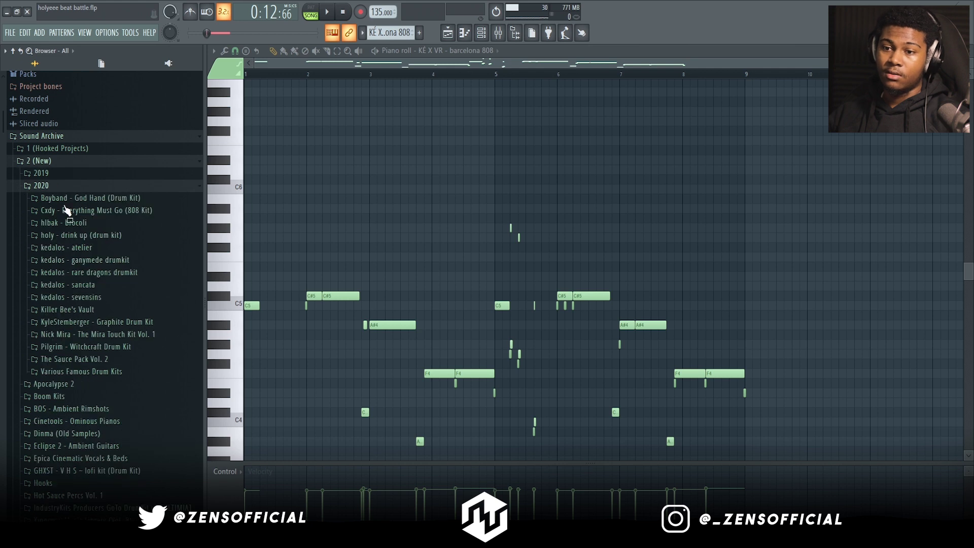
pyautogui.click(76, 247)
pyautogui.click(84, 260)
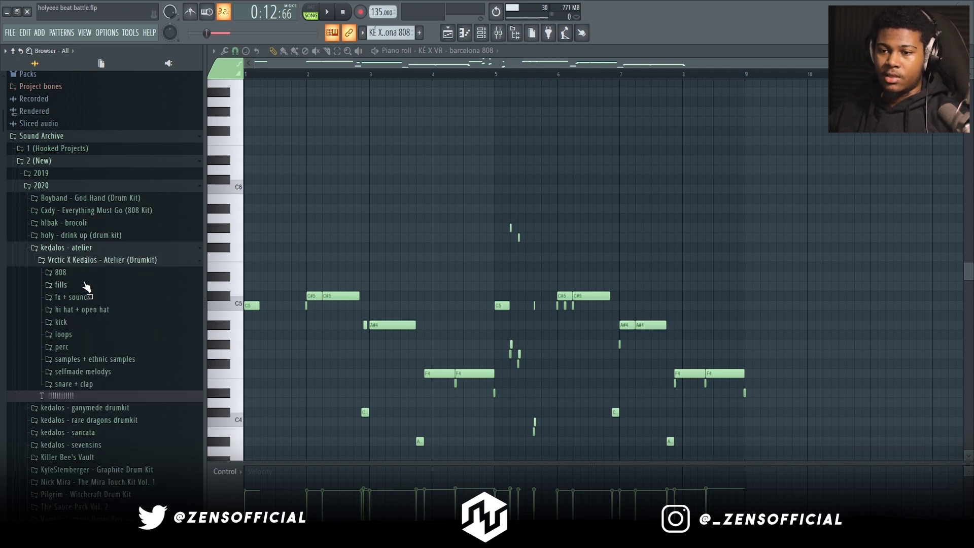
pyautogui.click(81, 272)
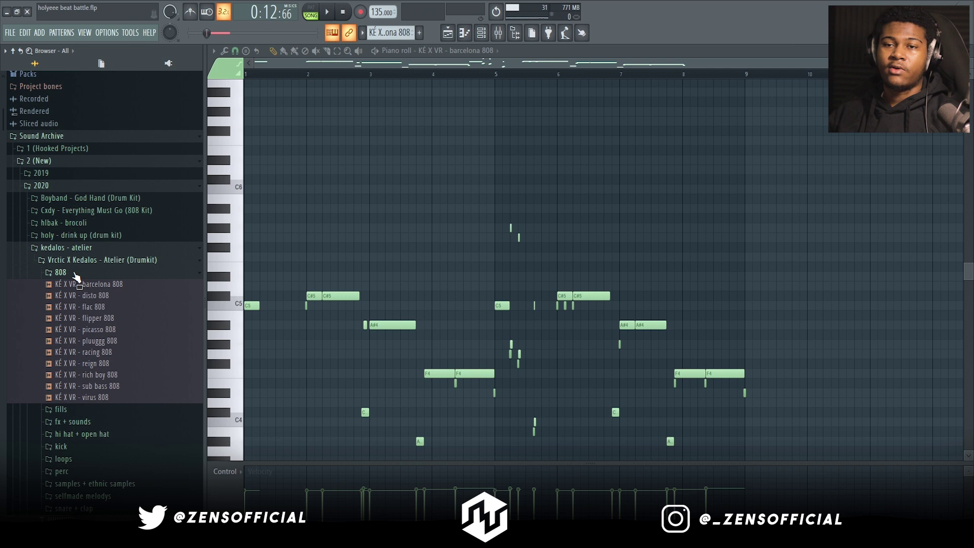
pyautogui.click(76, 274)
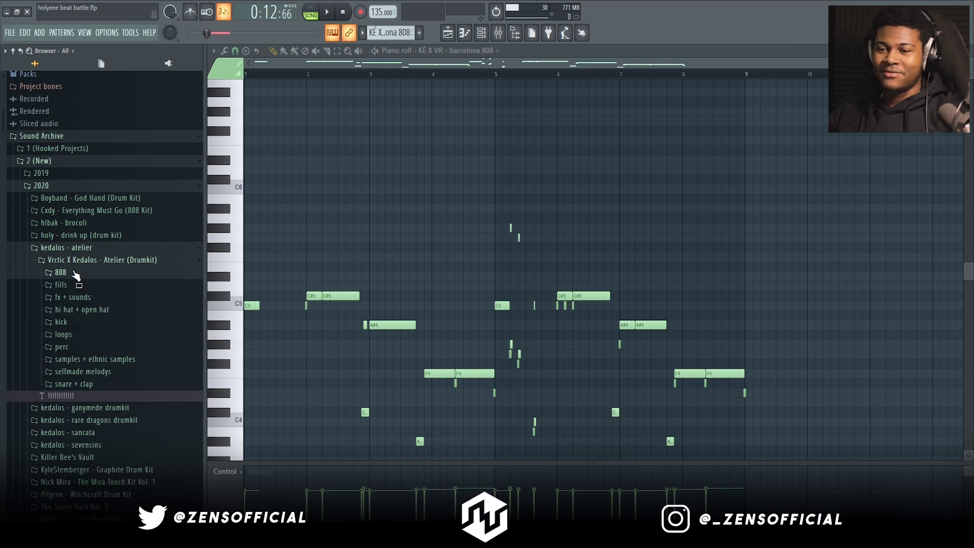
pyautogui.click(96, 248)
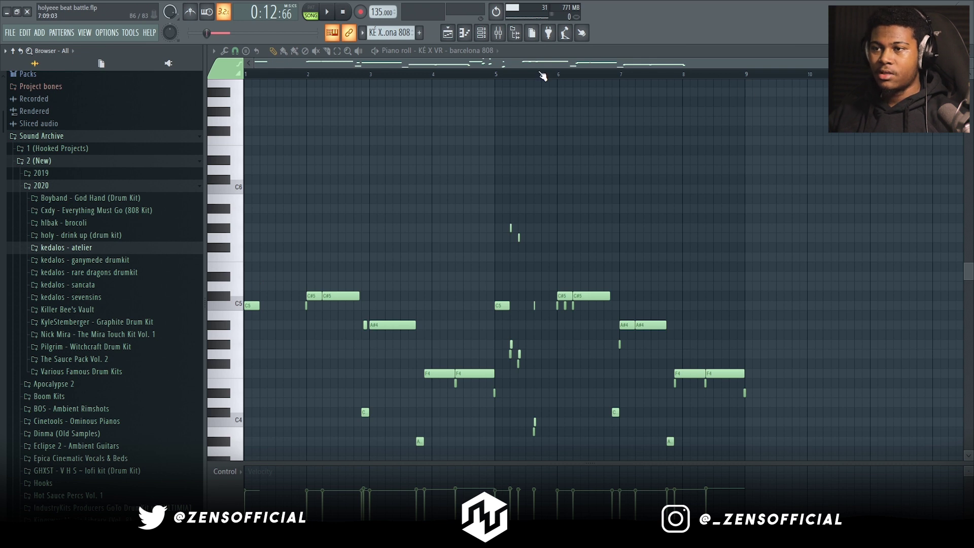
# Switch playback from song to pattern mode and play the 808 pattern from its start
pyautogui.press('space')
pyautogui.press('space')
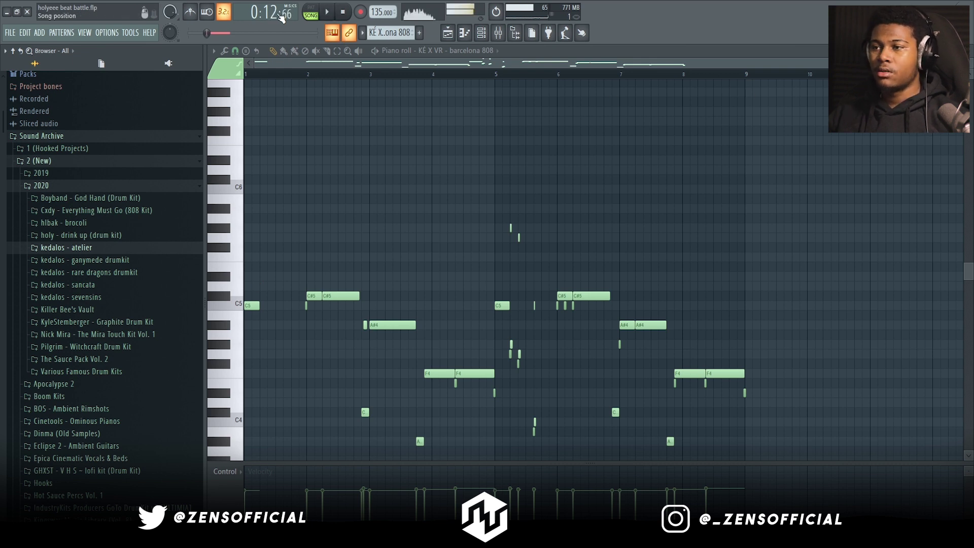
pyautogui.click(316, 11)
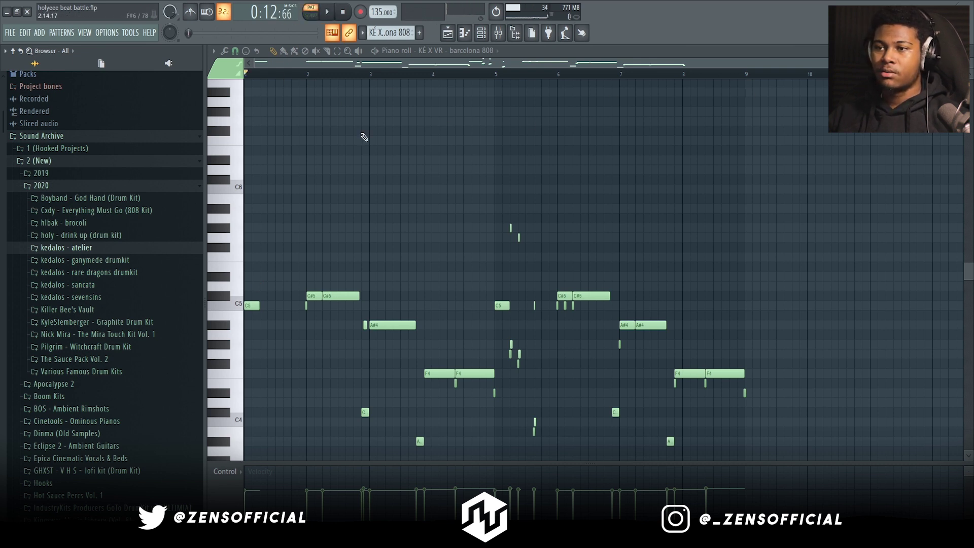
pyautogui.press('space')
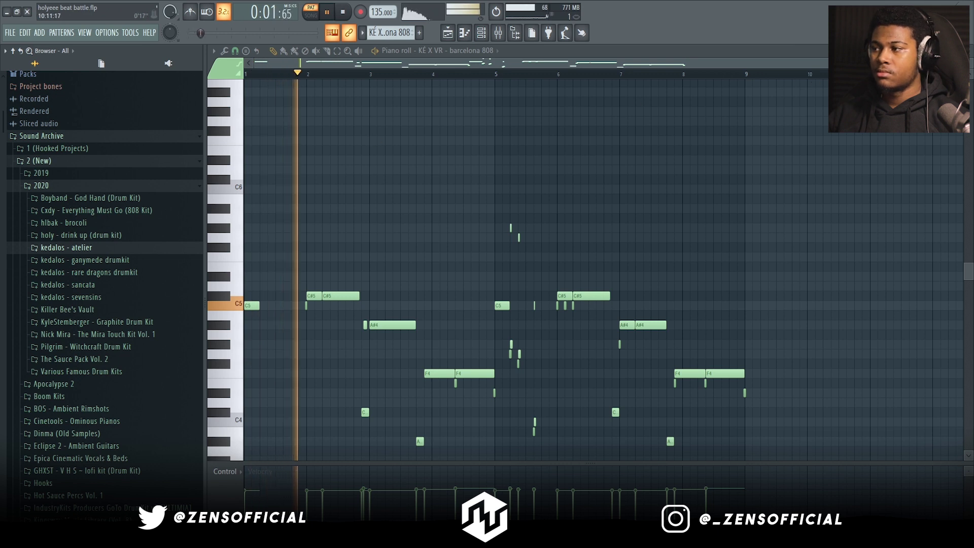
# Follow the 808 notes during playback from bar 2 to bar 9, and stop playback
pyautogui.scroll(3, 583, 248)
pyautogui.moveTo(583, 249); pyautogui.dragTo(418, 219)
pyautogui.moveTo(421, 297); pyautogui.dragTo(403, 260)
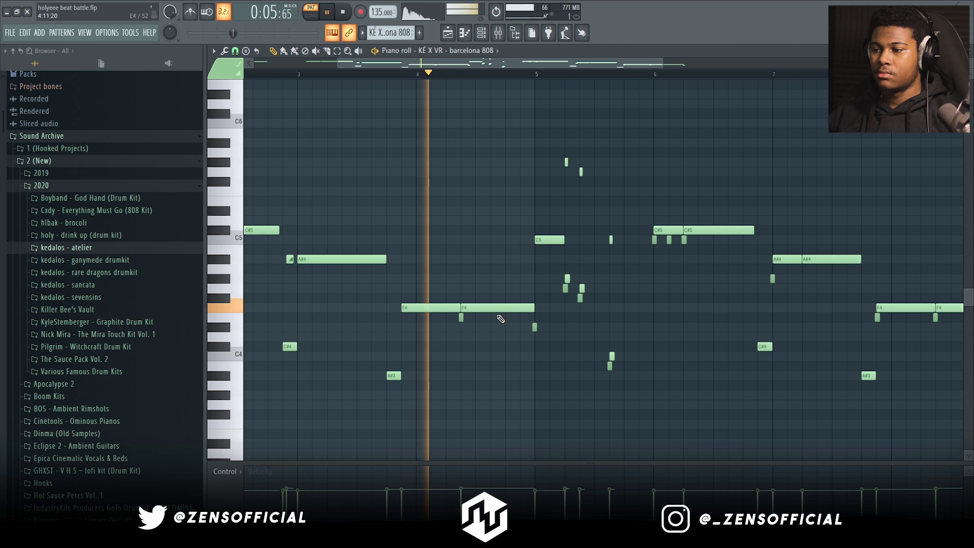
pyautogui.moveTo(570, 321); pyautogui.dragTo(418, 330)
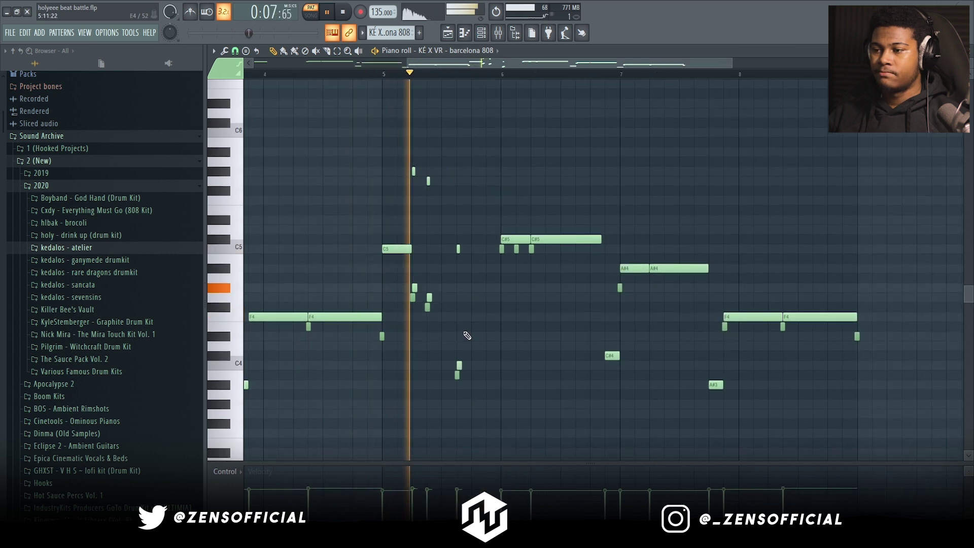
pyautogui.scroll(-4, 466, 336)
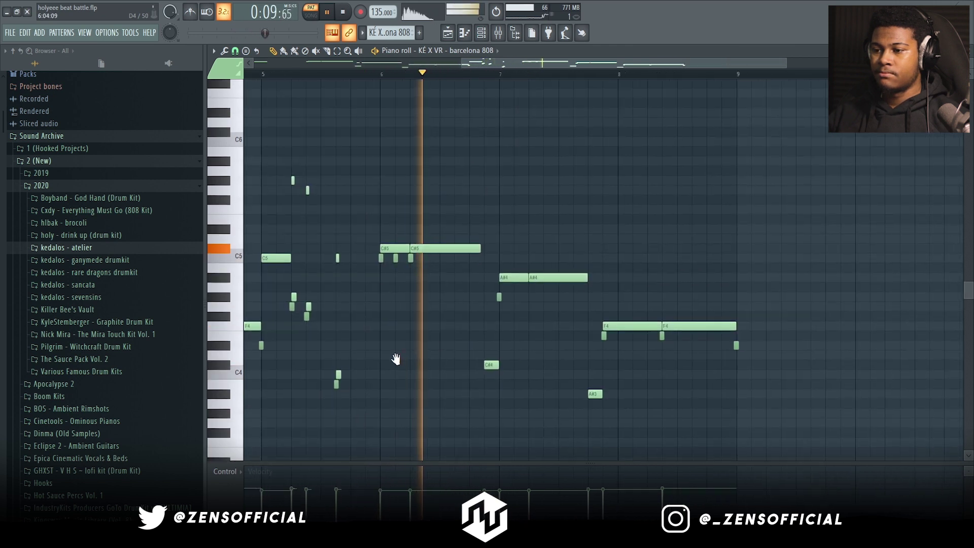
pyautogui.moveTo(291, 347); pyautogui.dragTo(623, 331)
pyautogui.press('space')
# Examine closely the short C5 note placed just before the C#5 notes at bar 2 of the 808 pattern
pyautogui.scroll(4, 482, 180)
pyautogui.scroll(-2, 484, 178)
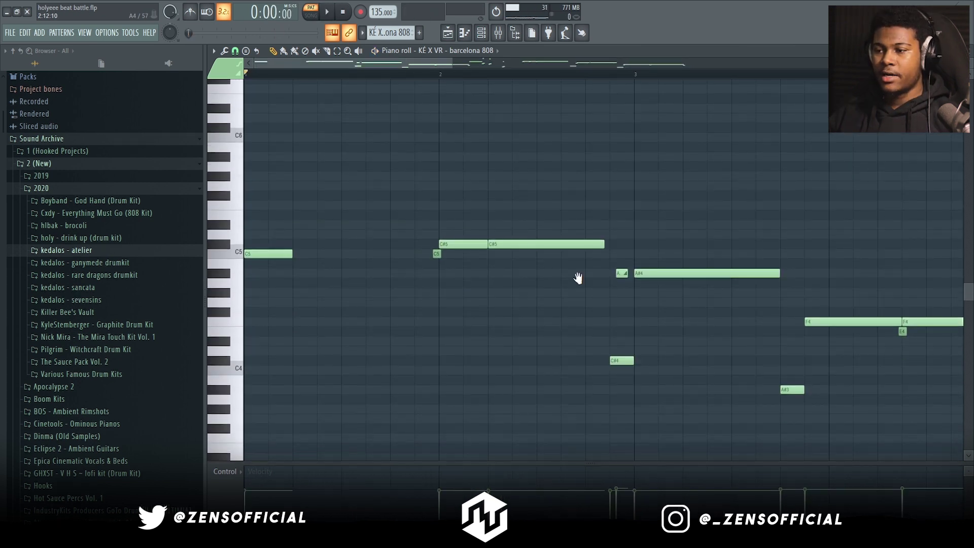
pyautogui.scroll(2, 577, 277)
pyautogui.moveTo(452, 64); pyautogui.dragTo(405, 72)
pyautogui.moveTo(524, 327); pyautogui.dragTo(413, 341)
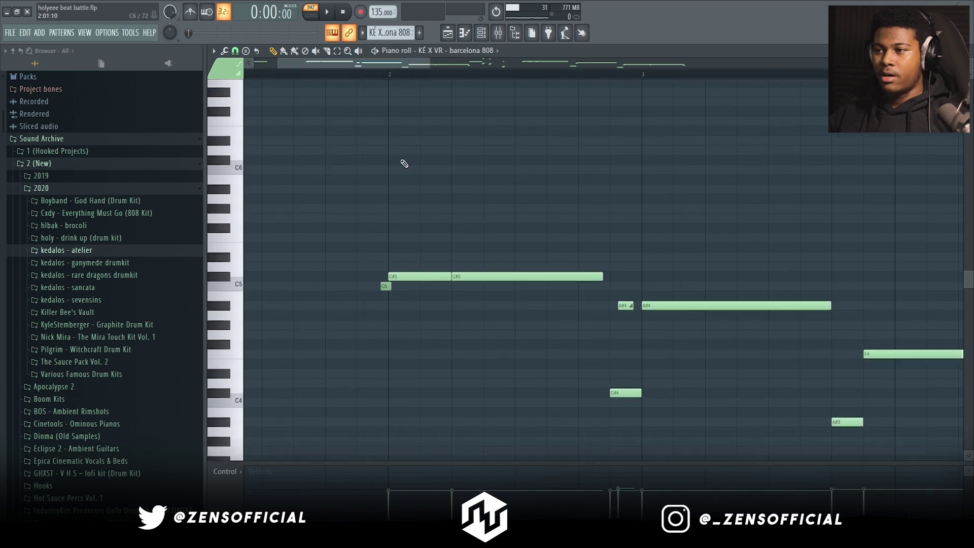
pyautogui.moveTo(430, 64); pyautogui.dragTo(379, 67)
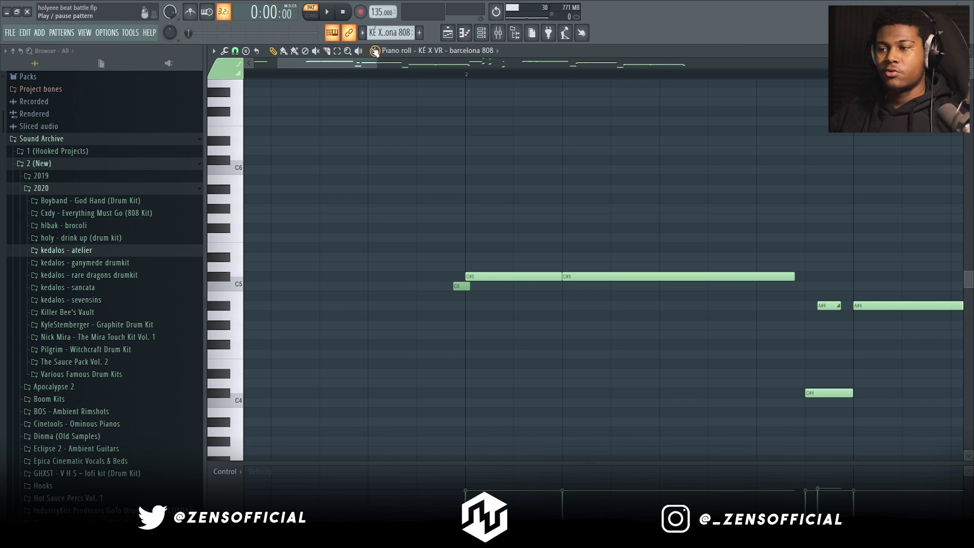
pyautogui.moveTo(378, 64); pyautogui.dragTo(358, 66)
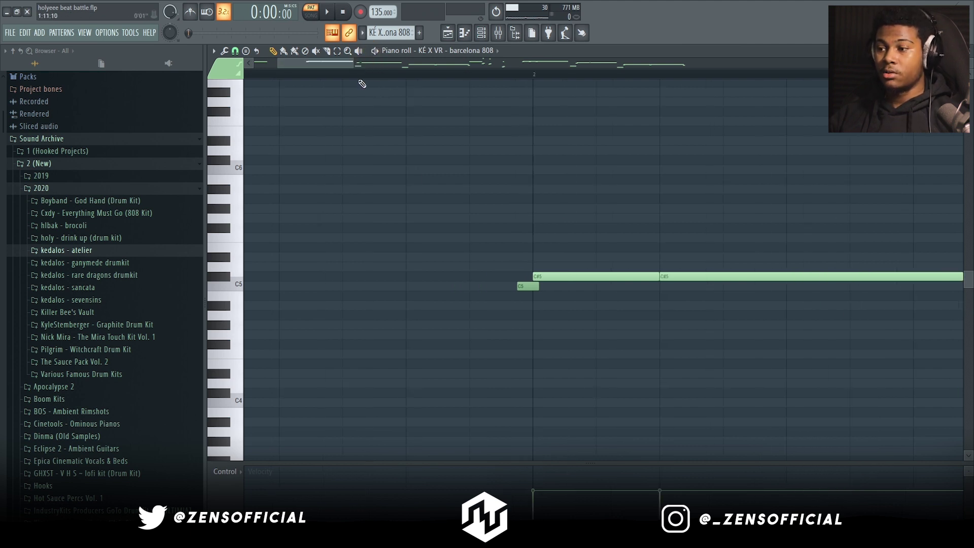
pyautogui.moveTo(513, 300); pyautogui.dragTo(455, 230)
pyautogui.moveTo(455, 382); pyautogui.dragTo(457, 424)
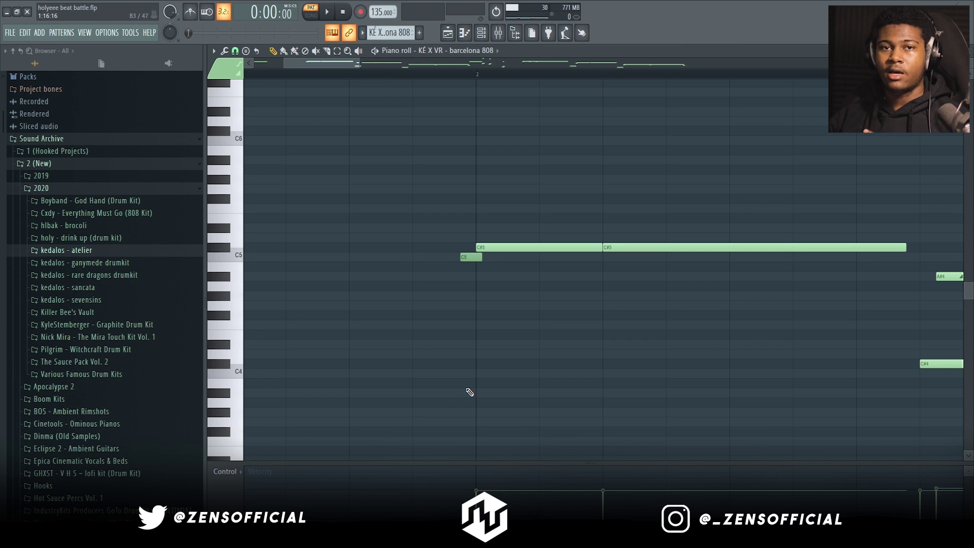
pyautogui.moveTo(473, 269); pyautogui.dragTo(453, 266)
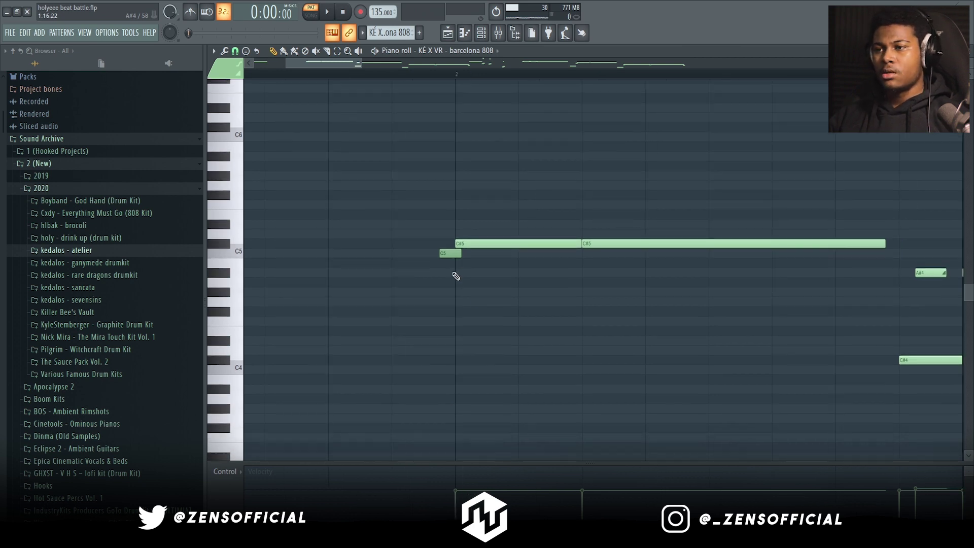
# Examine the 808's short lead-in and slide notes between bars 2 and 7, and close the piano roll
pyautogui.moveTo(361, 66); pyautogui.dragTo(464, 68)
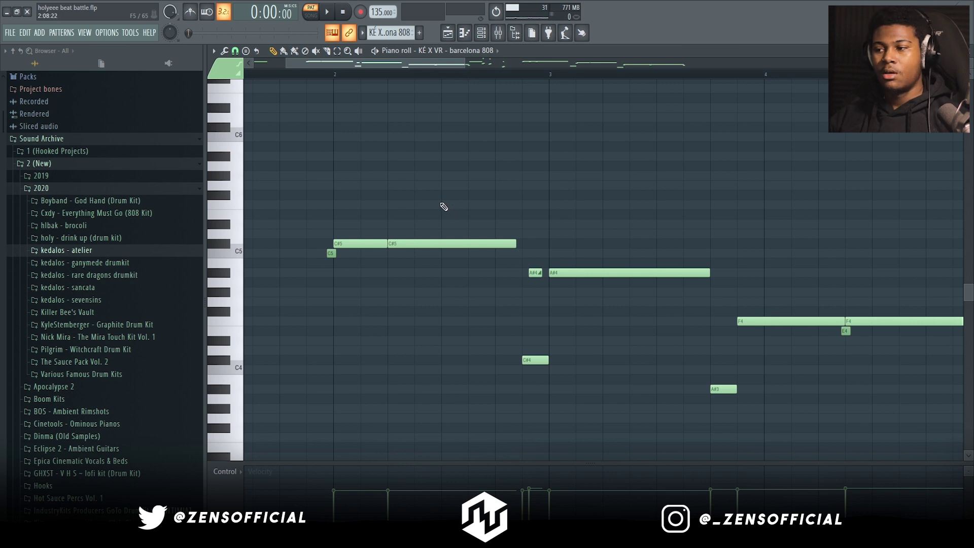
pyautogui.hscroll(5, 503, 291)
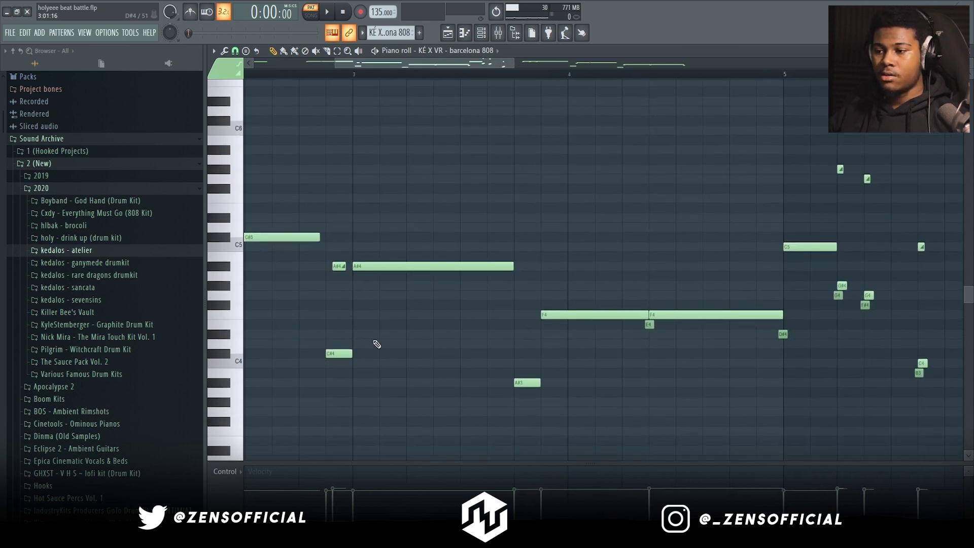
pyautogui.hscroll(2, 482, 340)
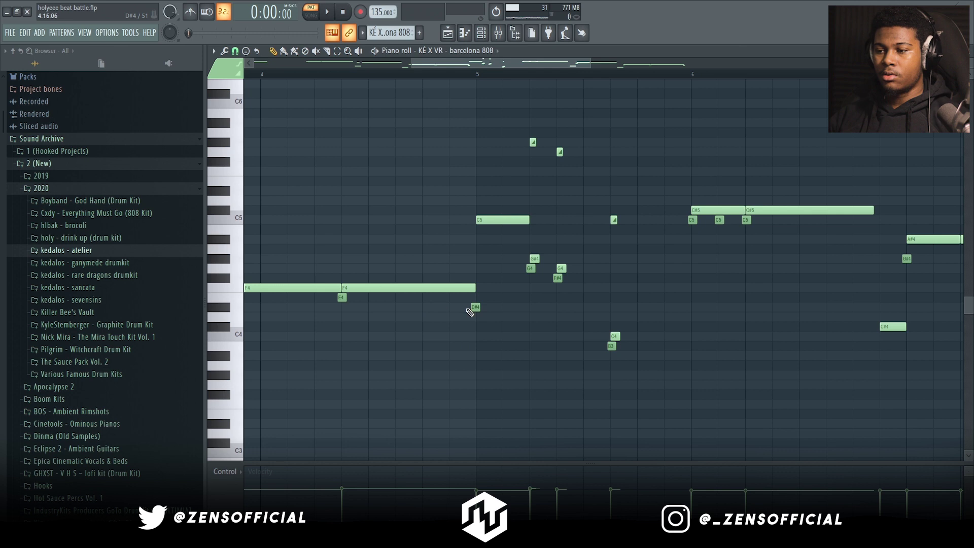
pyautogui.moveTo(362, 311)
pyautogui.mouseDown()
pyautogui.moveTo(515, 328)
pyautogui.moveTo(430, 331)
pyautogui.moveTo(427, 312)
pyautogui.mouseUp()
pyautogui.hscroll(4, 427, 311)
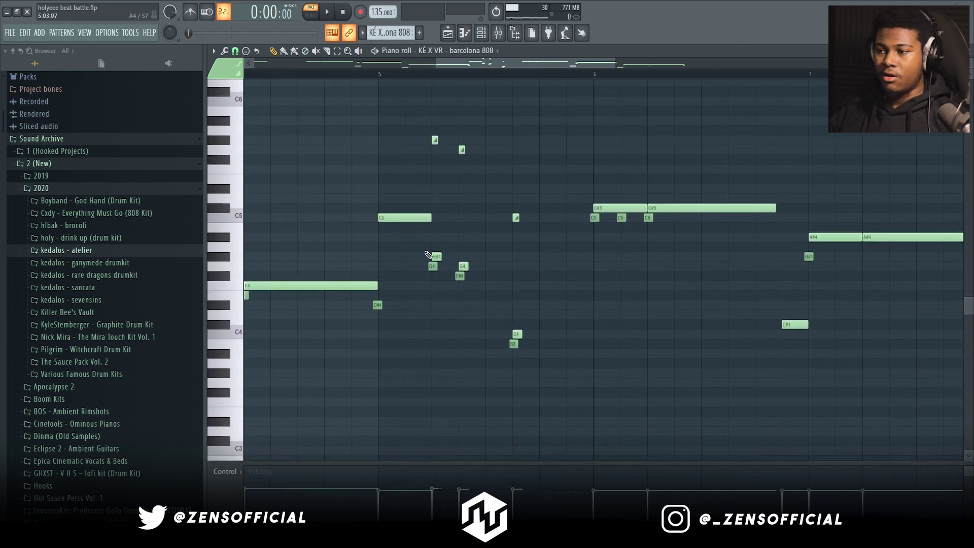
pyautogui.moveTo(542, 353); pyautogui.dragTo(459, 390)
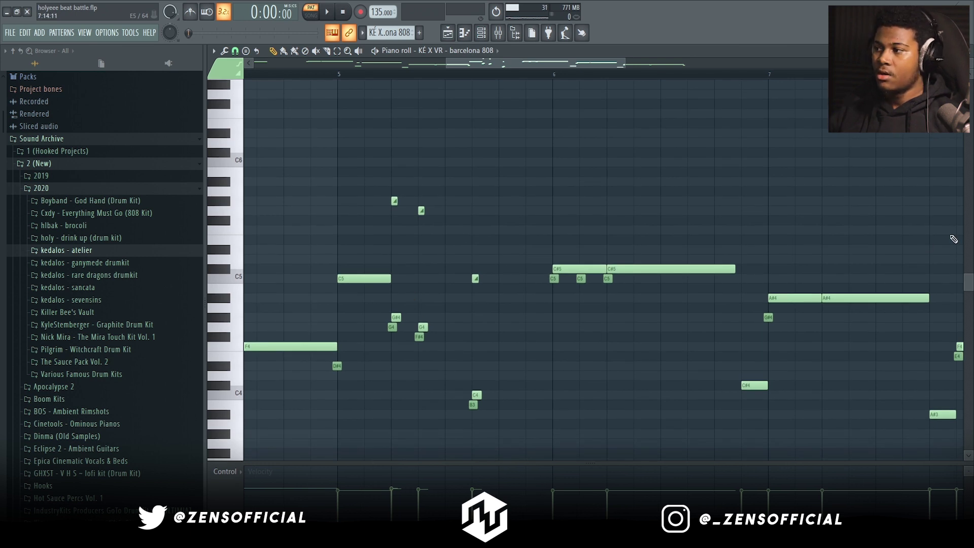
pyautogui.press('F7')
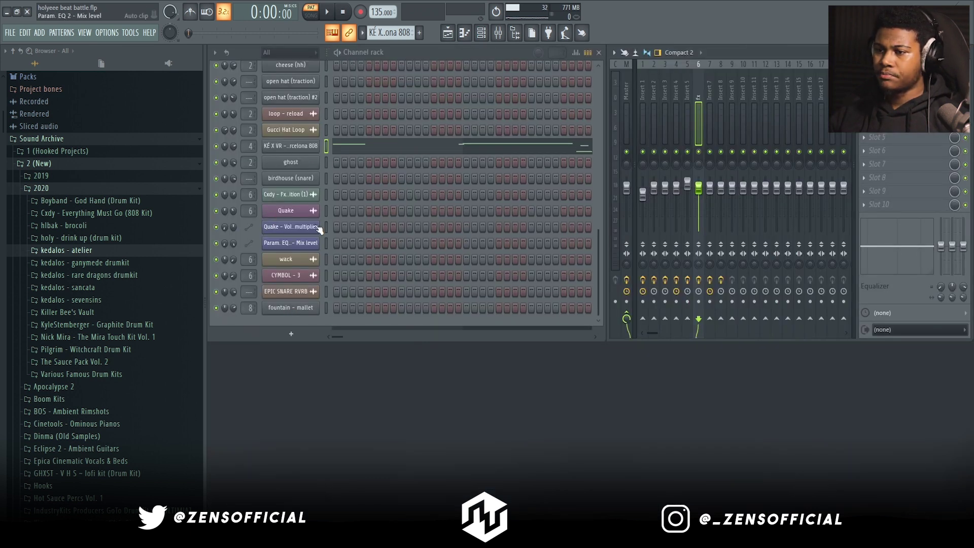
# Inspect the barcelona 808 channel's sample and volume envelope settings, and close the channel window
pyautogui.click(310, 147)
pyautogui.click(229, 123)
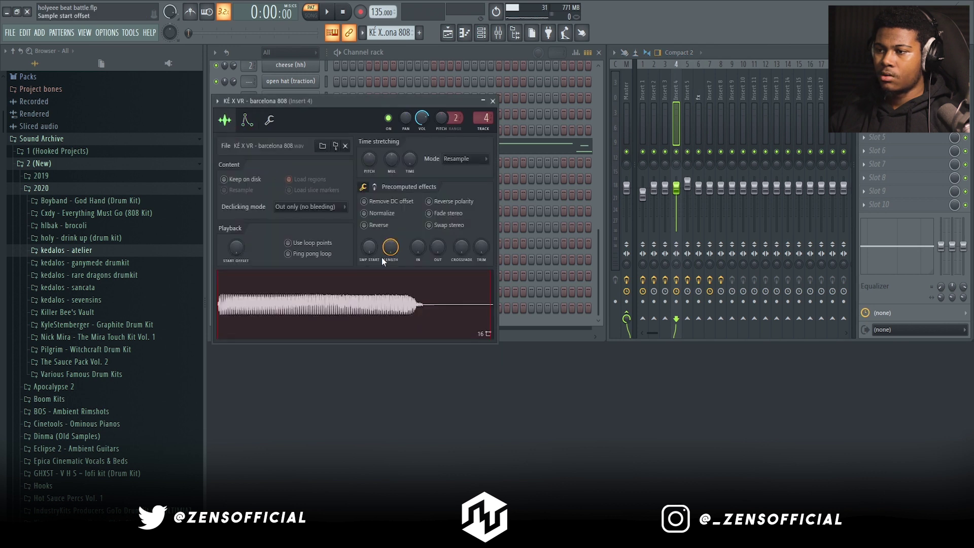
pyautogui.click(493, 101)
pyautogui.rightClick(293, 148)
pyautogui.click(294, 148)
pyautogui.click(296, 148)
pyautogui.click(249, 122)
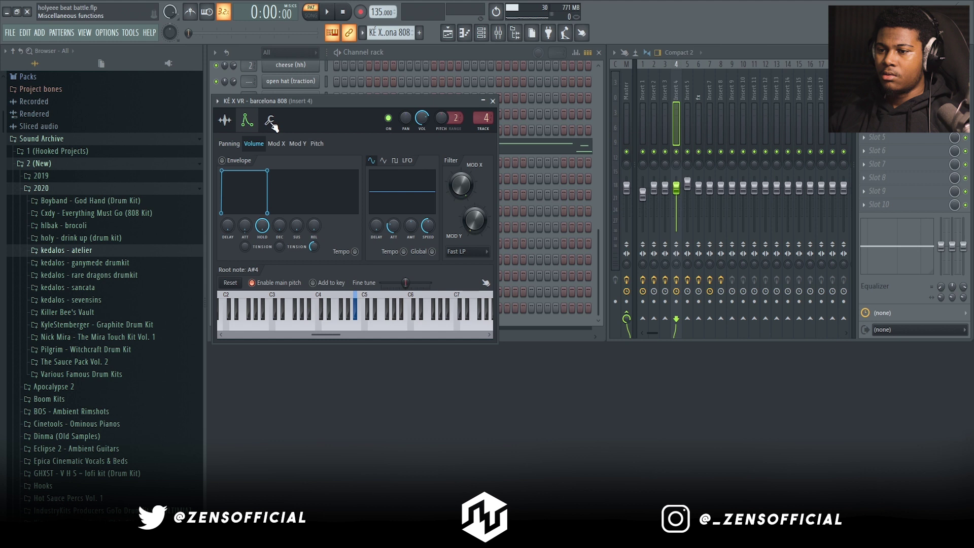
pyautogui.click(225, 120)
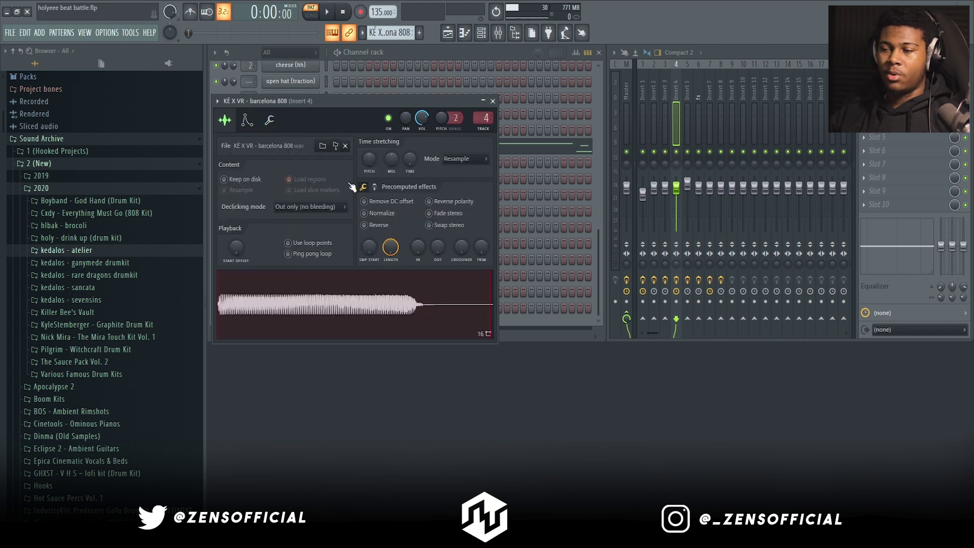
pyautogui.click(493, 101)
# Open the 808's piano roll and review its notes from bar 1 up to bar 5
pyautogui.click(364, 155)
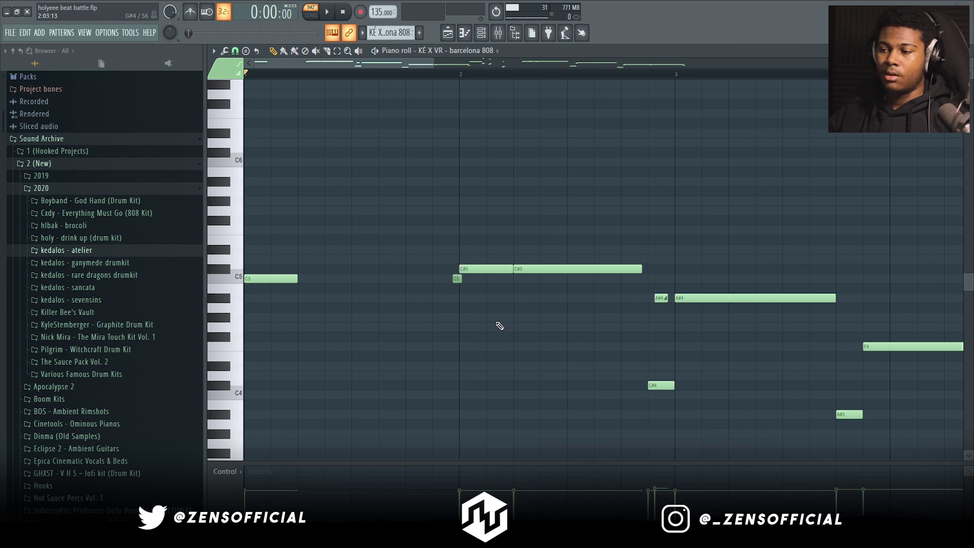
pyautogui.moveTo(566, 346); pyautogui.dragTo(442, 325)
pyautogui.moveTo(665, 338); pyautogui.dragTo(127, 330)
pyautogui.moveTo(618, 339); pyautogui.dragTo(396, 367)
pyautogui.moveTo(651, 63); pyautogui.dragTo(560, 63)
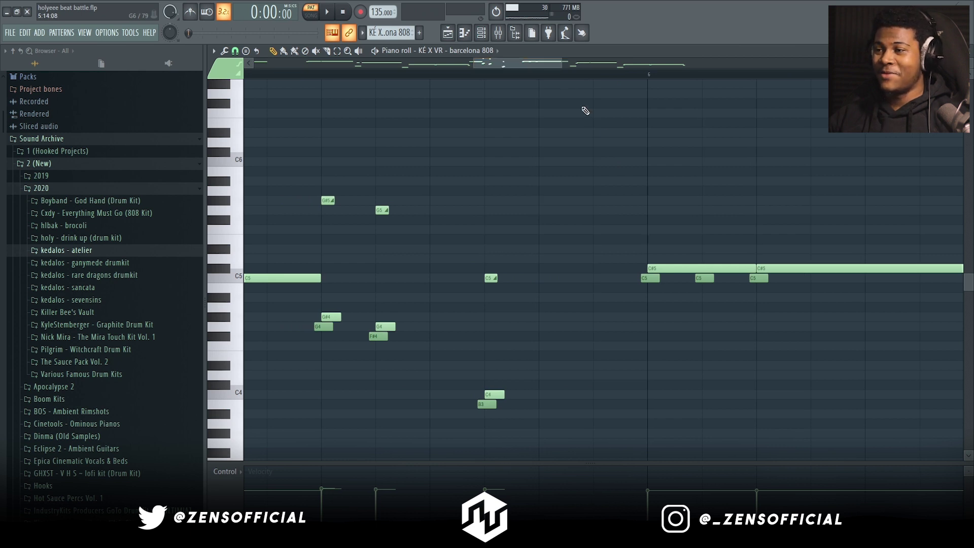
# Examine the 808's short lead-in notes and octave slide notes in bar 5, trying an extra F4 note and deleting it
pyautogui.moveTo(564, 64)
pyautogui.mouseDown()
pyautogui.moveTo(614, 74)
pyautogui.moveTo(570, 76)
pyautogui.mouseUp()
pyautogui.moveTo(412, 275); pyautogui.dragTo(441, 278)
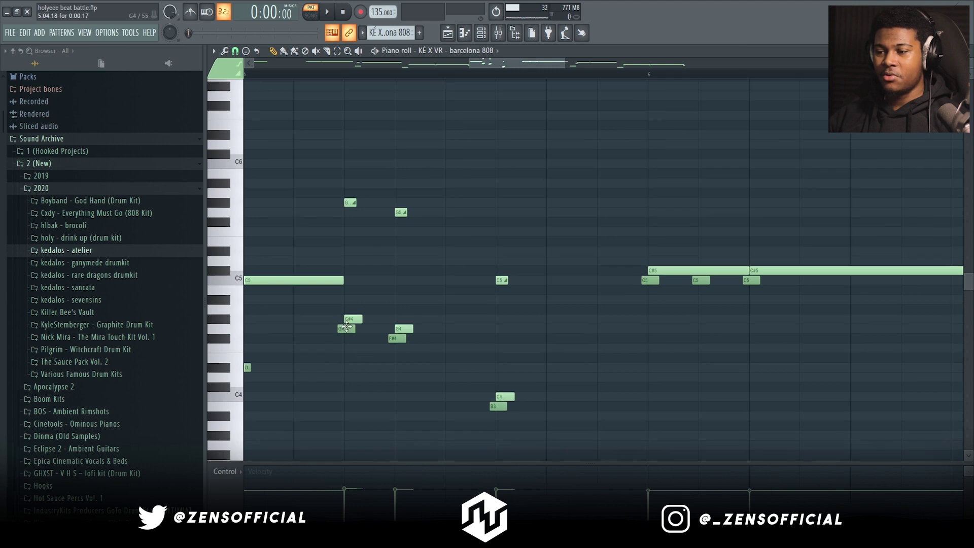
pyautogui.click(404, 348)
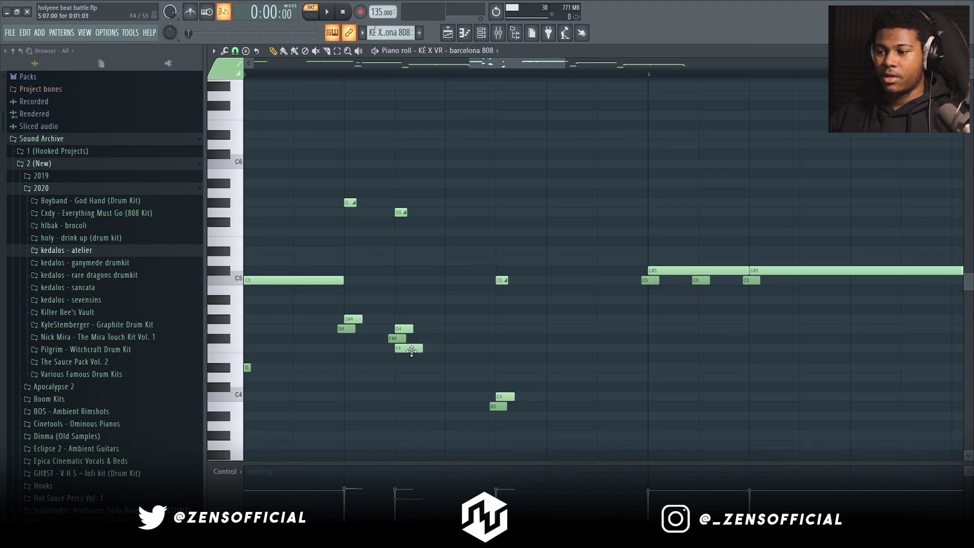
pyautogui.rightClick(411, 349)
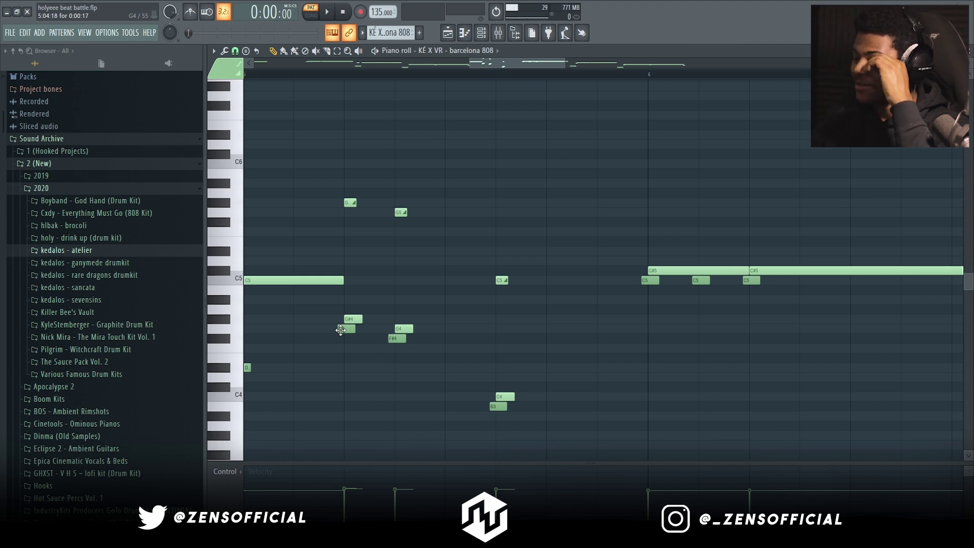
pyautogui.moveTo(372, 286); pyautogui.dragTo(411, 231)
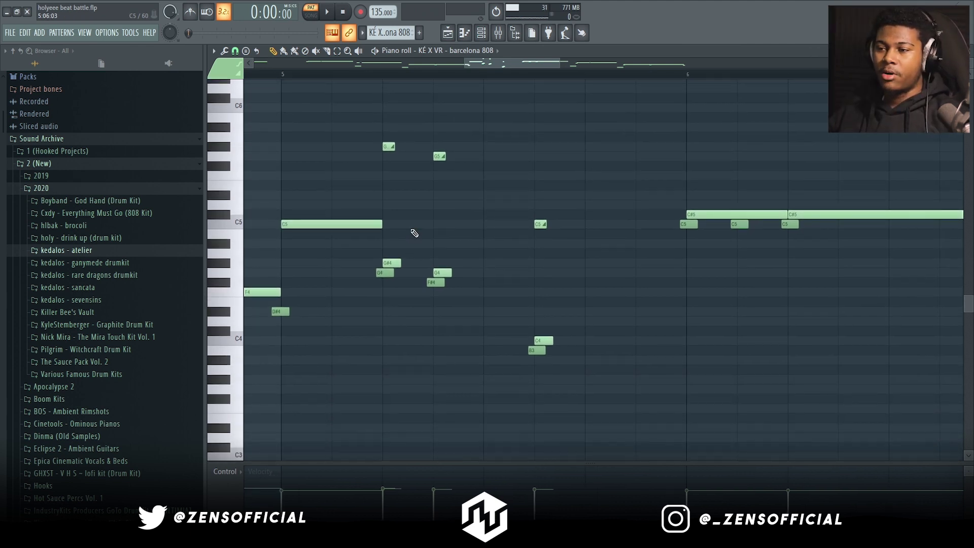
pyautogui.scroll(4, 414, 232)
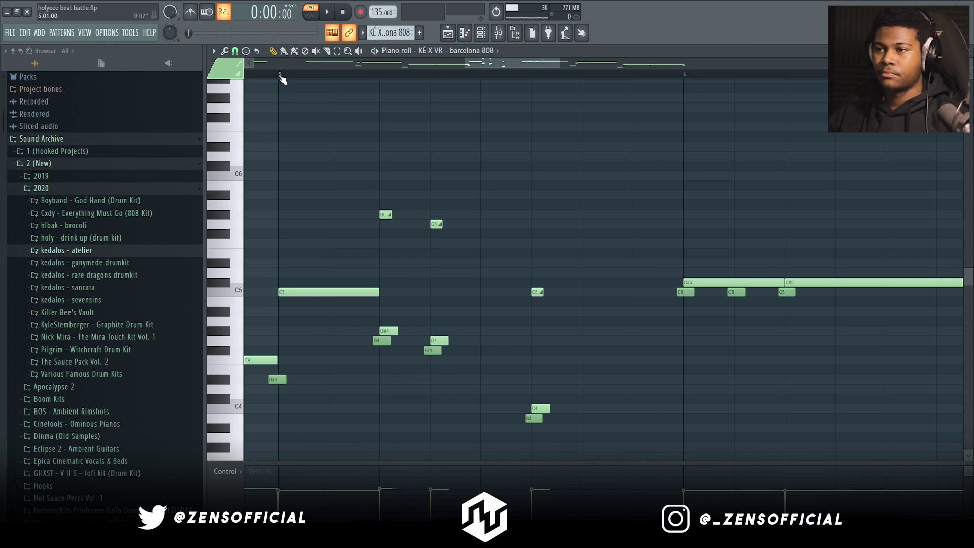
# Play the 808 pattern from bar 5, stop playback, and bring the bar 6 notes into focus
pyautogui.click(282, 77)
pyautogui.click(327, 12)
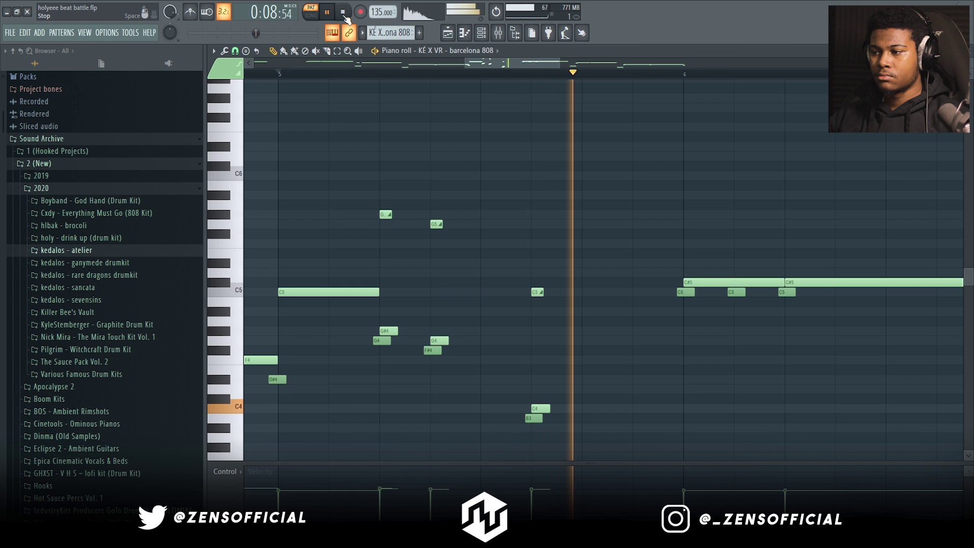
pyautogui.click(345, 17)
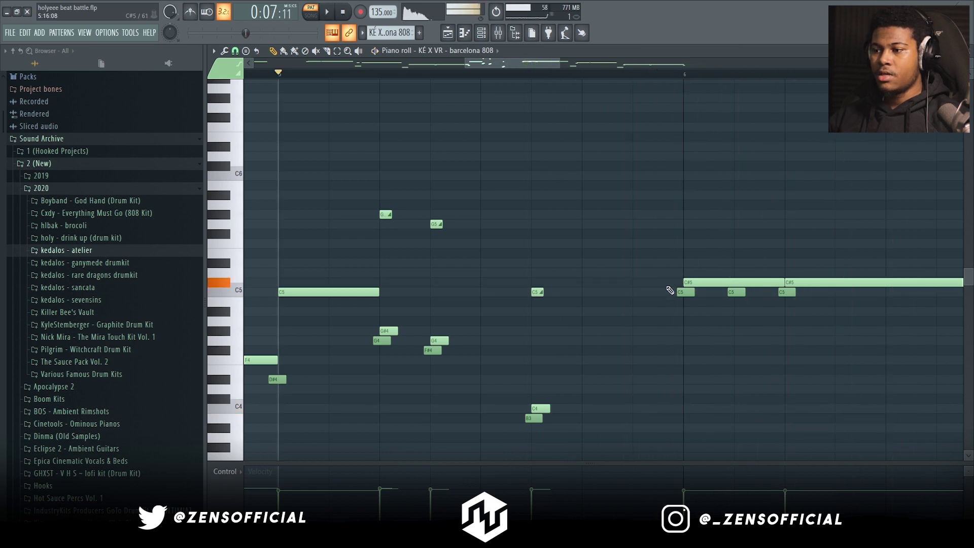
pyautogui.moveTo(660, 287); pyautogui.dragTo(419, 269)
pyautogui.click(348, 14)
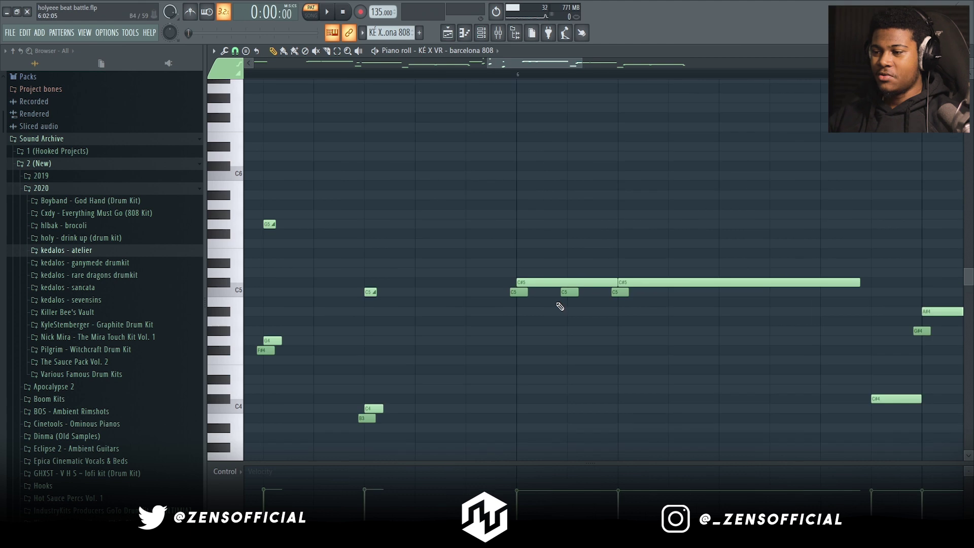
# Compare the note properties of the first C#5 note in bar 6 and the short C5 note beneath it
pyautogui.moveTo(537, 275); pyautogui.dragTo(379, 309)
pyautogui.moveTo(389, 366); pyautogui.dragTo(409, 306)
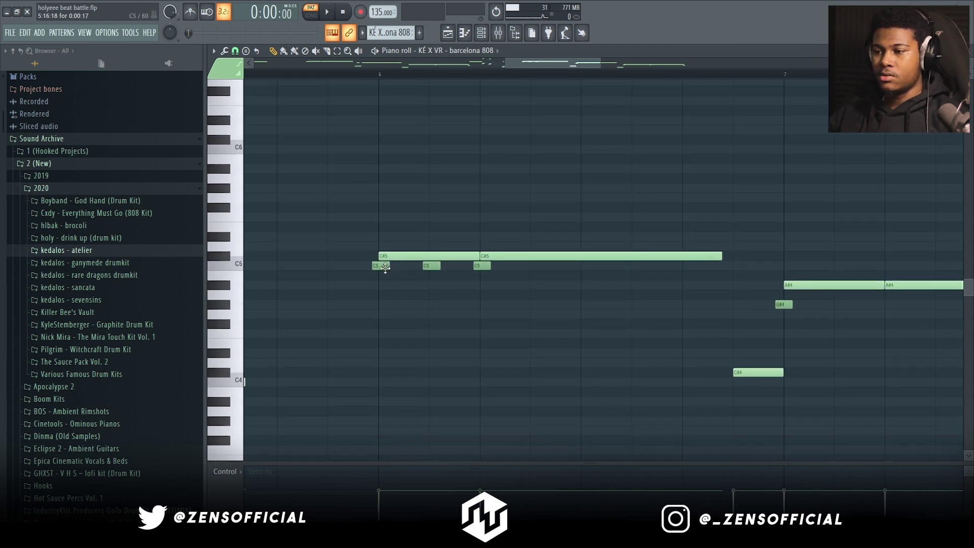
pyautogui.moveTo(510, 350); pyautogui.dragTo(551, 351)
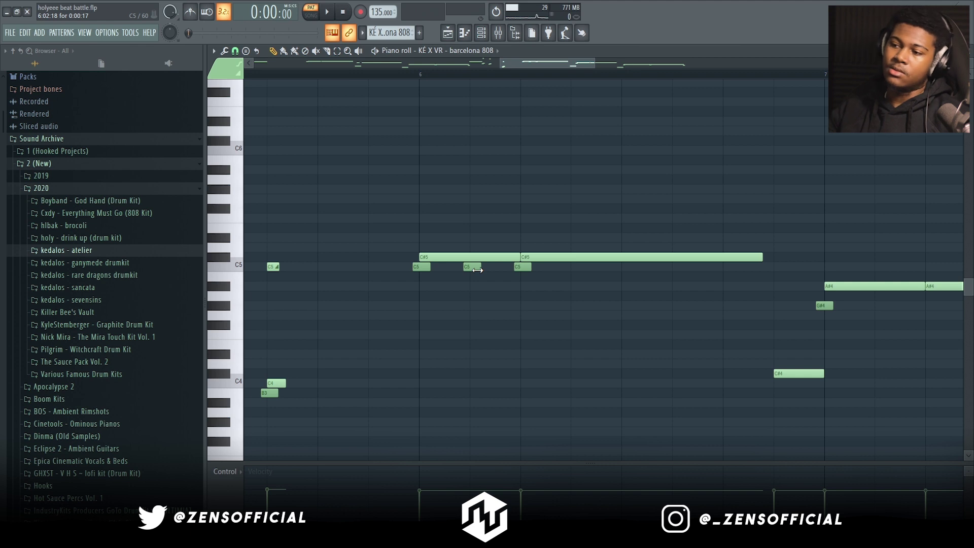
pyautogui.doubleClick(479, 257)
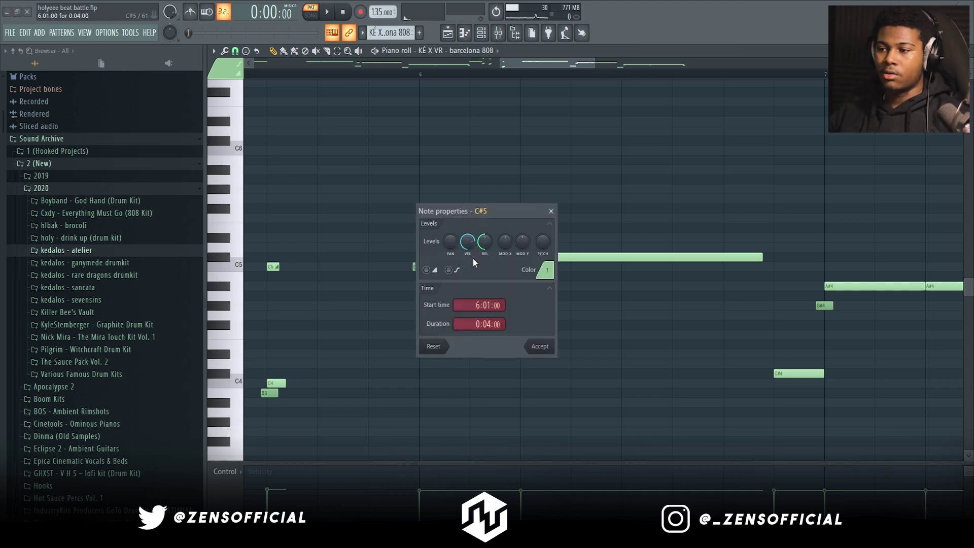
pyautogui.click(551, 211)
pyautogui.click(471, 267)
pyautogui.doubleClick(471, 267)
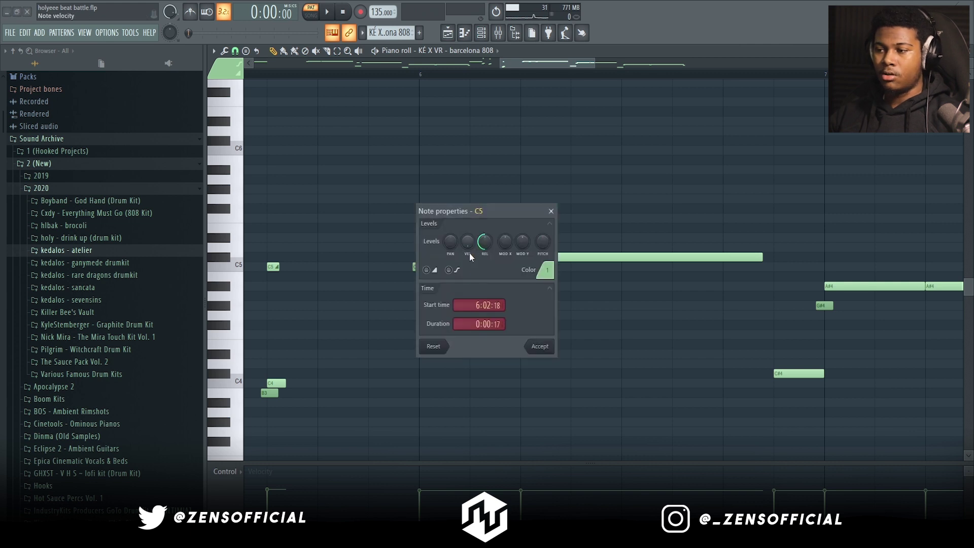
pyautogui.click(555, 212)
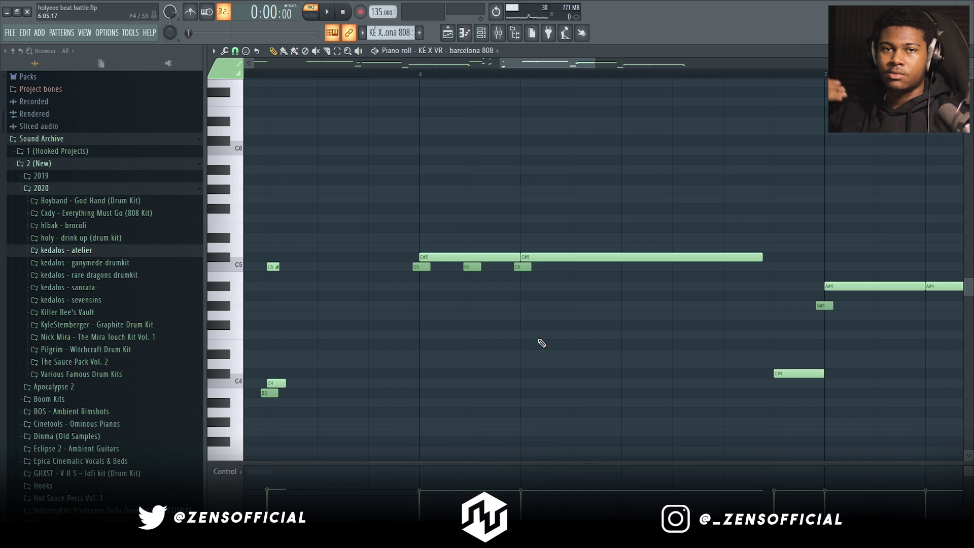
# Review the remaining 808 notes and their lead-in notes from bar 6 to bar 9
pyautogui.moveTo(539, 341); pyautogui.dragTo(529, 322)
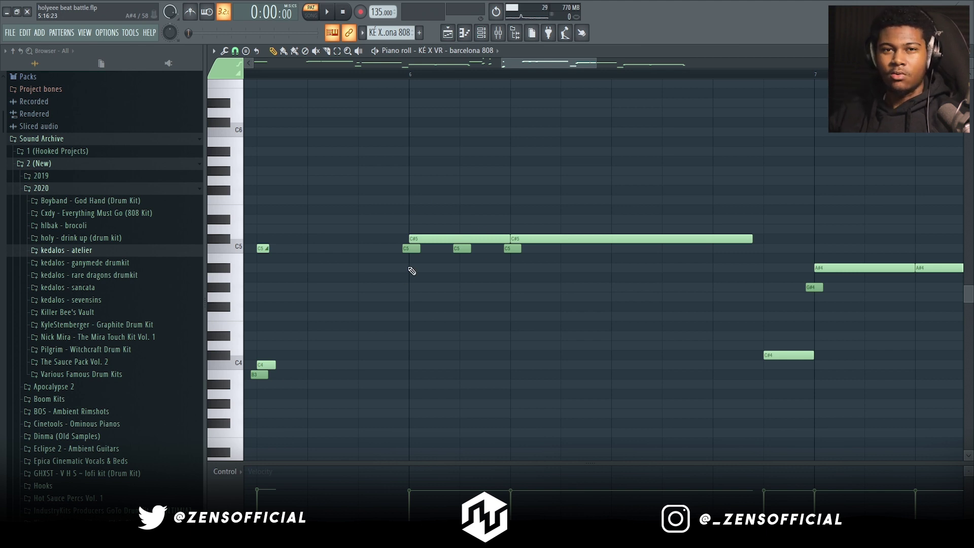
pyautogui.hscroll(3, 480, 337)
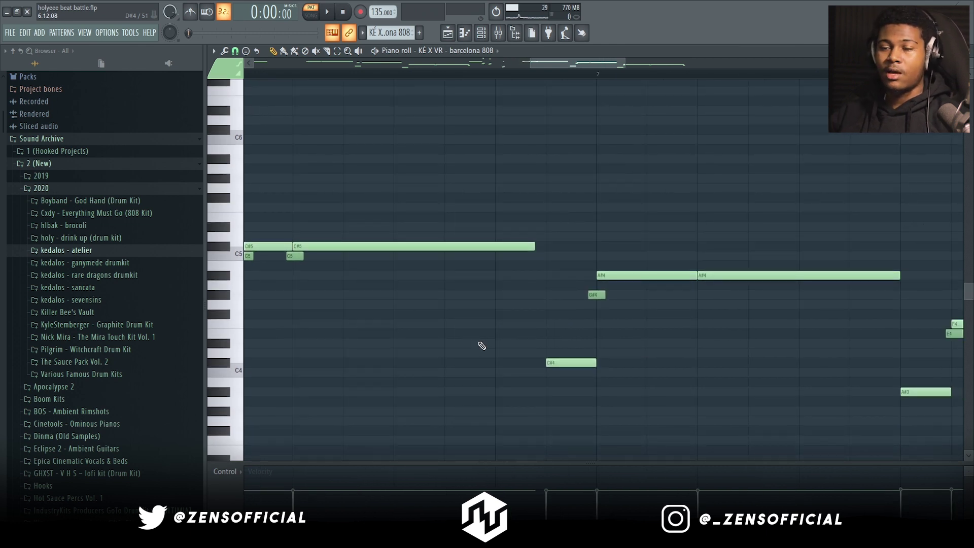
pyautogui.hscroll(4, 486, 314)
pyautogui.scroll(-2, 479, 332)
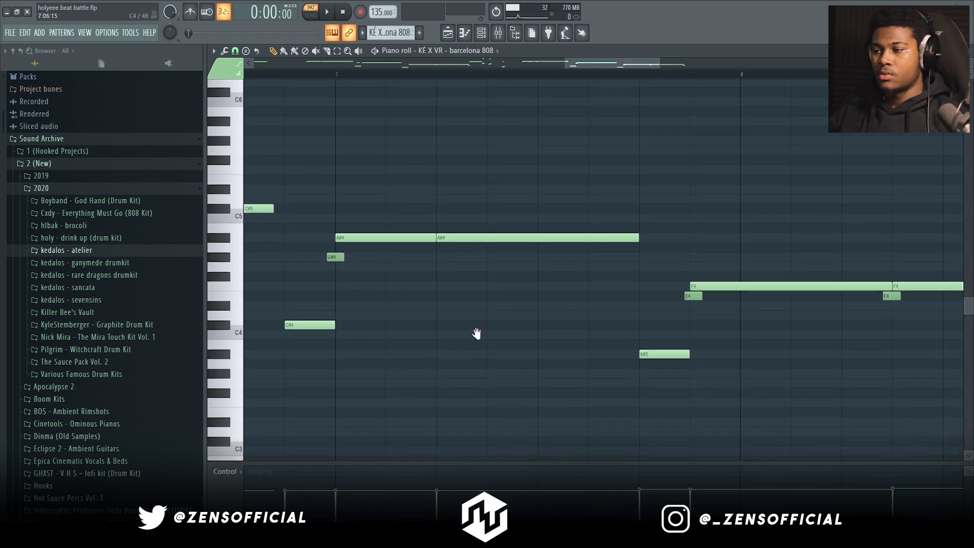
pyautogui.hscroll(3, 587, 337)
pyautogui.scroll(-1, 535, 342)
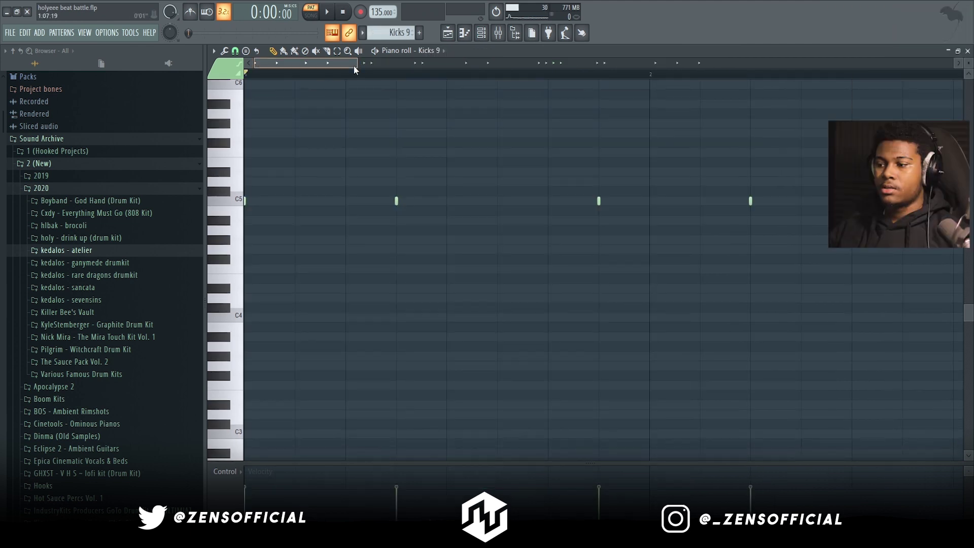
pyautogui.hscroll(3, 690, 114)
pyautogui.hscroll(-4, 354, 93)
# Examine the kick placement between bars 1 and 5 of the Kicks 9 pattern, and close the piano roll
pyautogui.moveTo(354, 93); pyautogui.dragTo(542, 96)
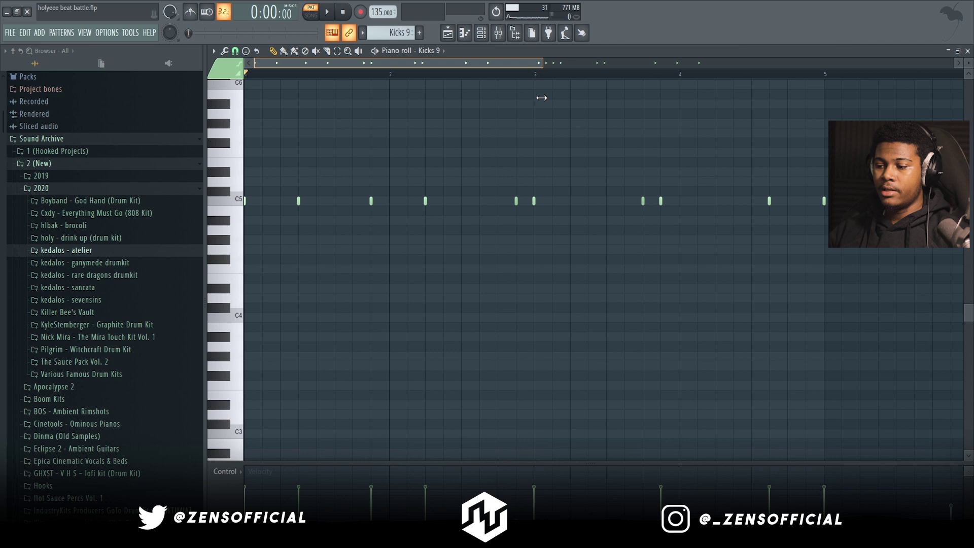
pyautogui.moveTo(533, 310); pyautogui.dragTo(450, 244)
pyautogui.hscroll(1, 444, 284)
pyautogui.scroll(3, 439, 325)
pyautogui.moveTo(577, 63); pyautogui.dragTo(439, 78)
pyautogui.moveTo(689, 328); pyautogui.dragTo(524, 257)
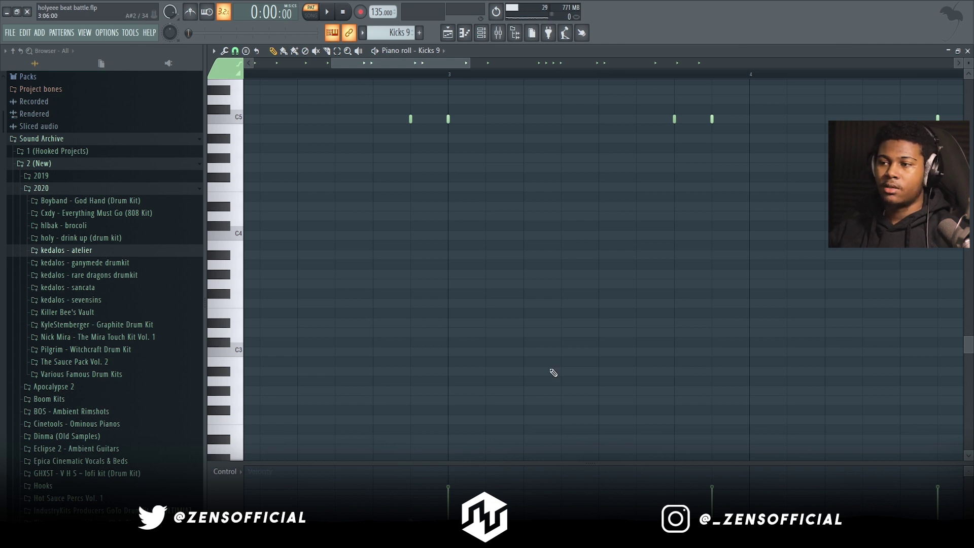
pyautogui.hscroll(1, 552, 370)
pyautogui.scroll(4, 556, 402)
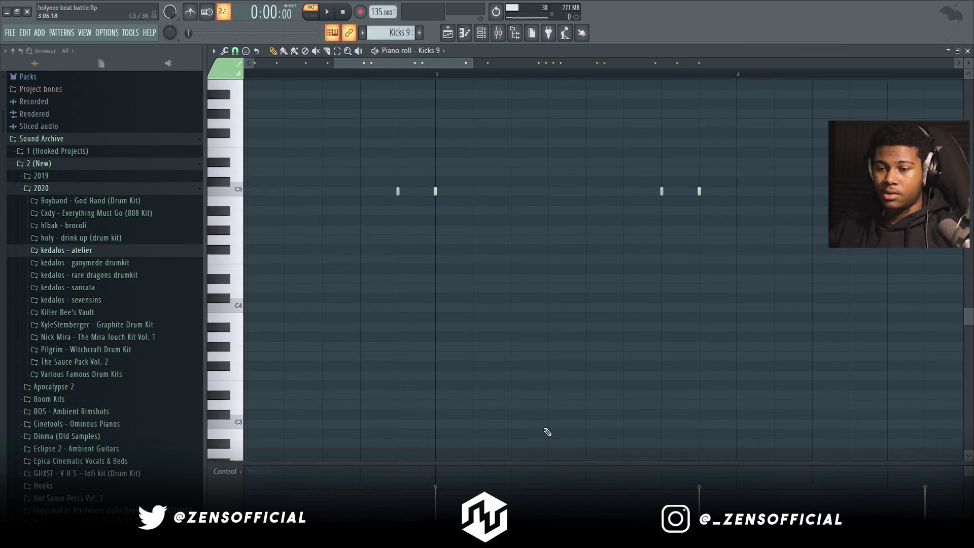
pyautogui.click(967, 51)
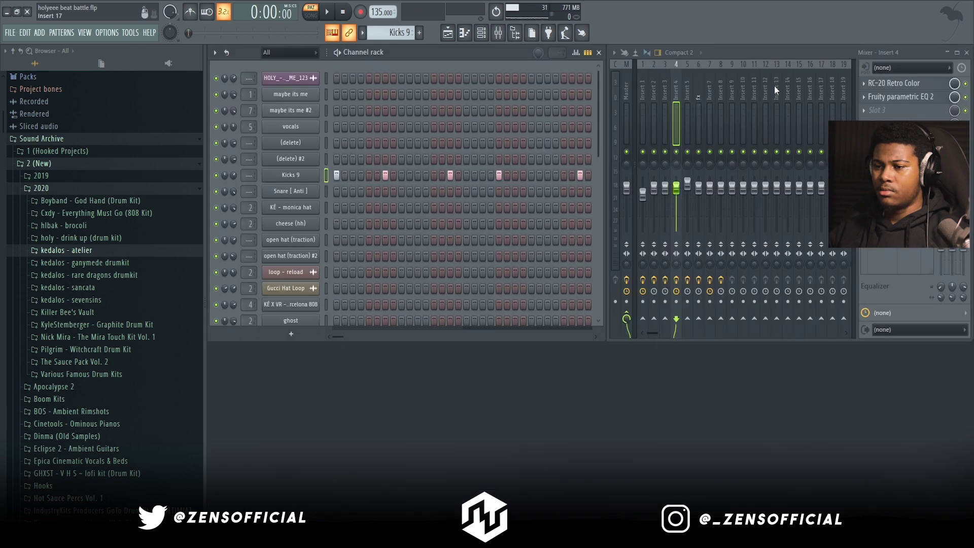
# Select only the Gucci Hat Loop channel in the channel rack
pyautogui.scroll(-5, 368, 272)
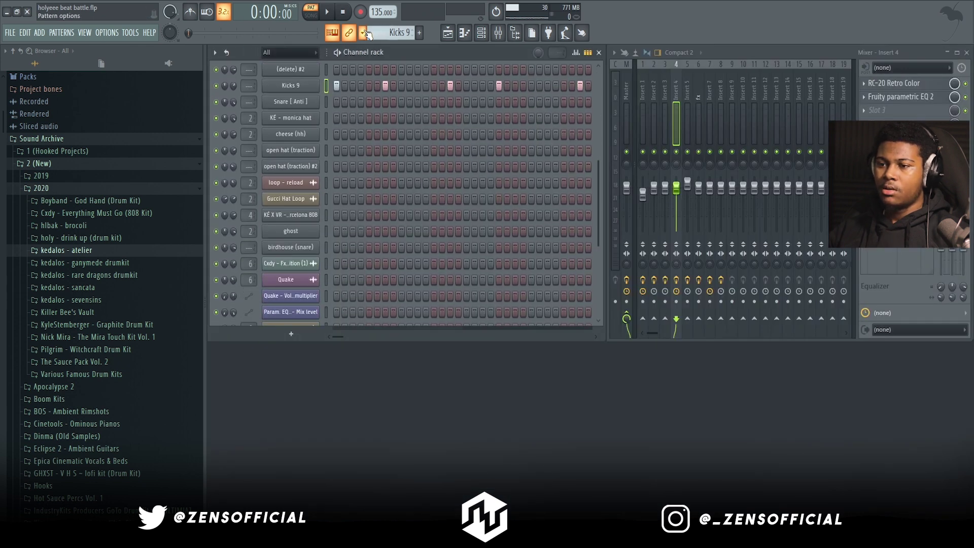
pyautogui.moveTo(342, 232); pyautogui.dragTo(346, 203)
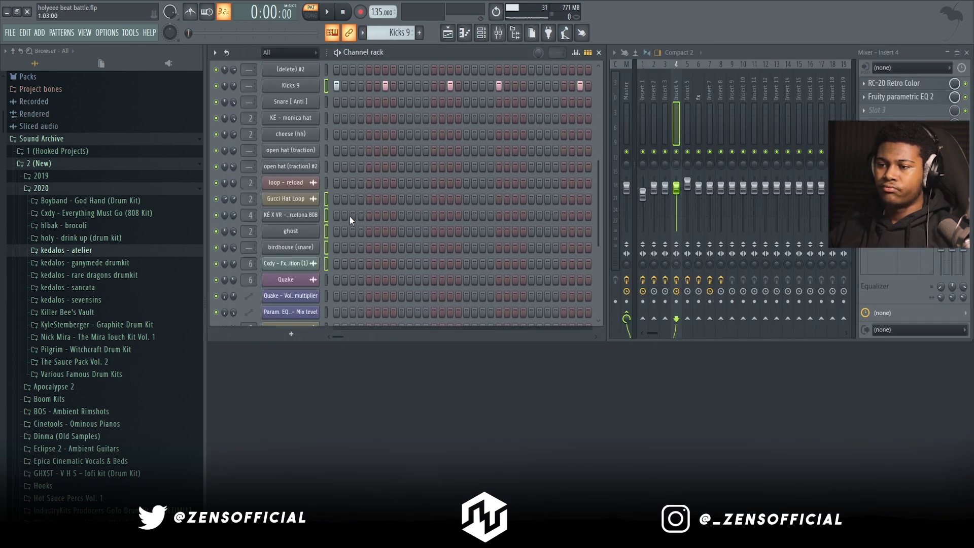
pyautogui.click(328, 197)
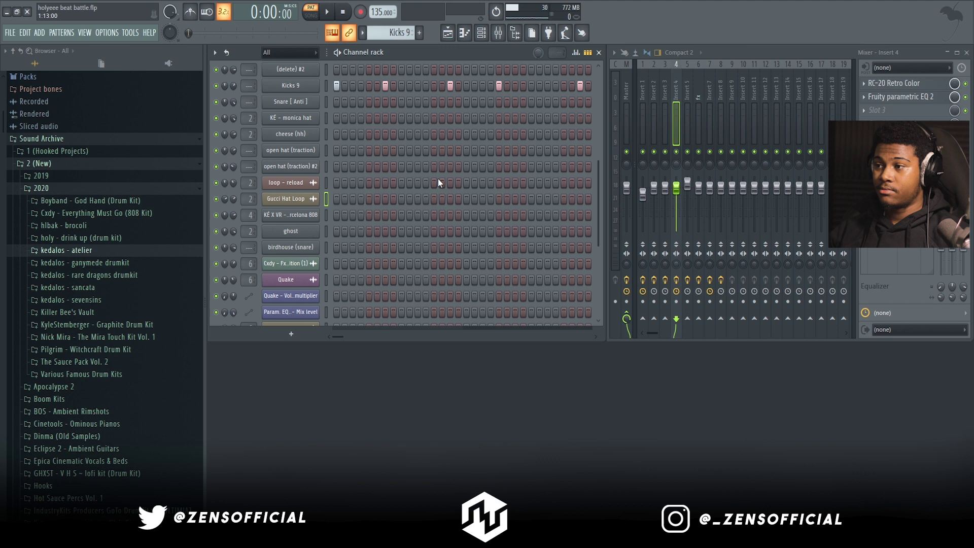
# Open the Fruity Multiband Compressor on the master track, look through its preset list, and close the plugin
pyautogui.click(625, 104)
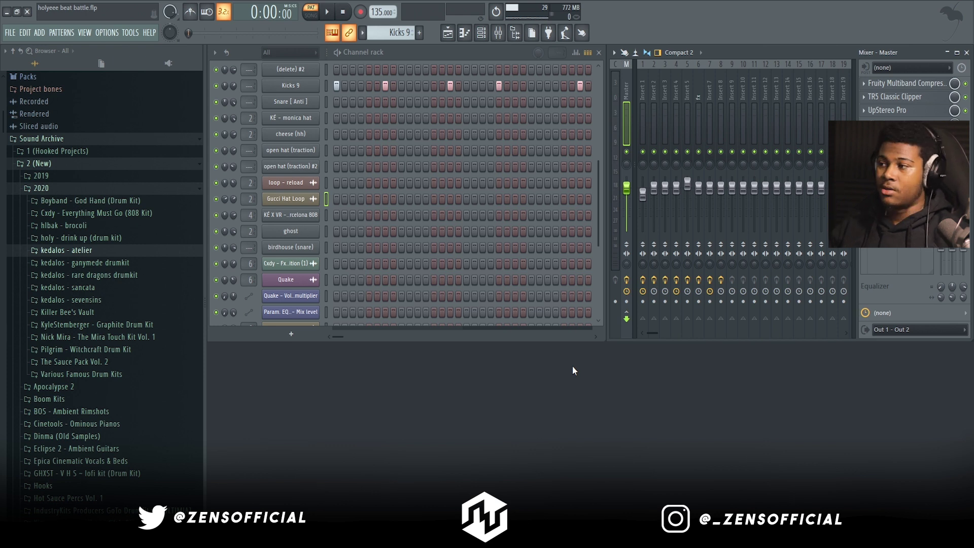
pyautogui.click(905, 84)
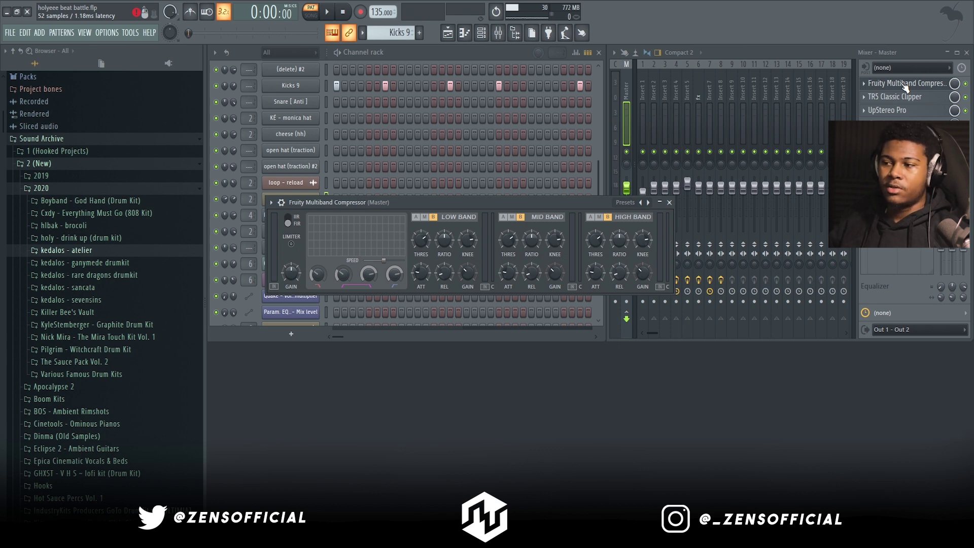
pyautogui.click(624, 202)
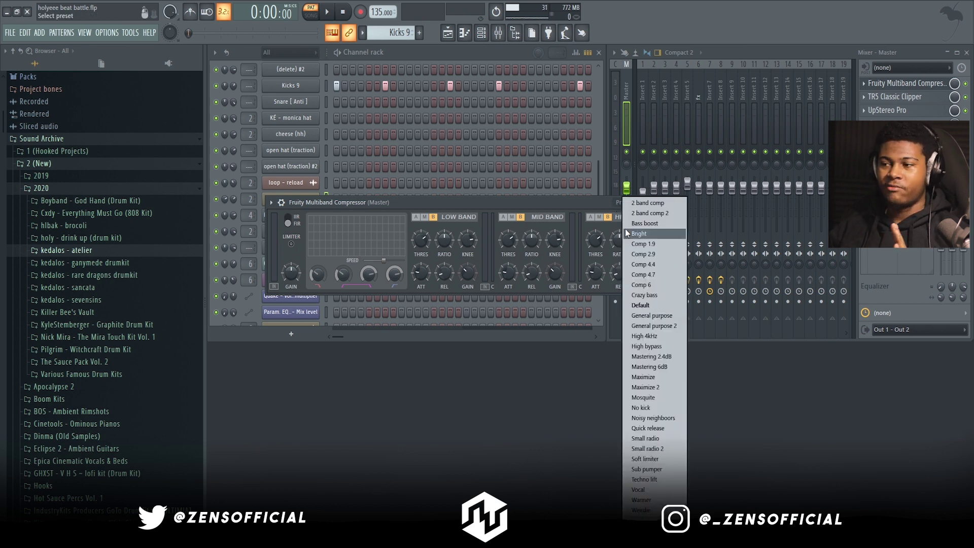
pyautogui.click(615, 205)
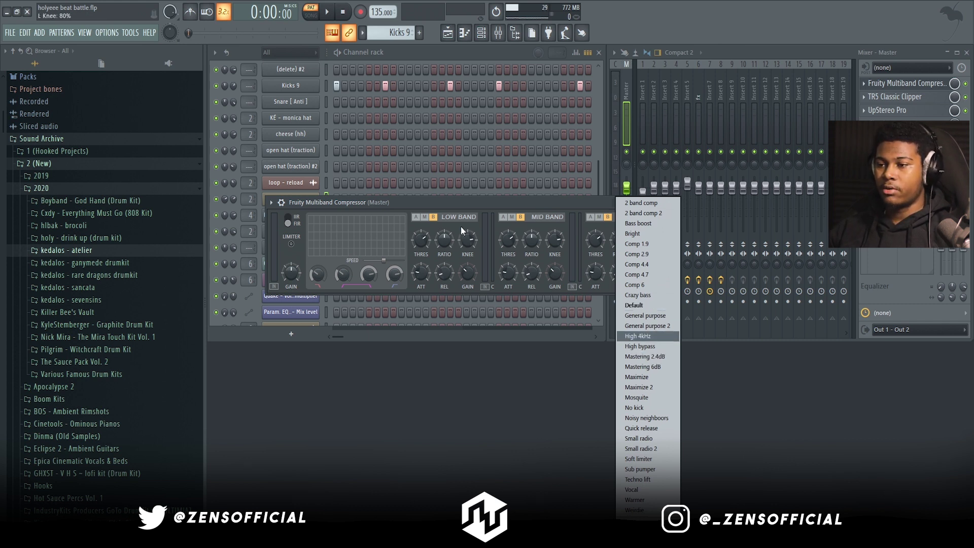
pyautogui.click(465, 201)
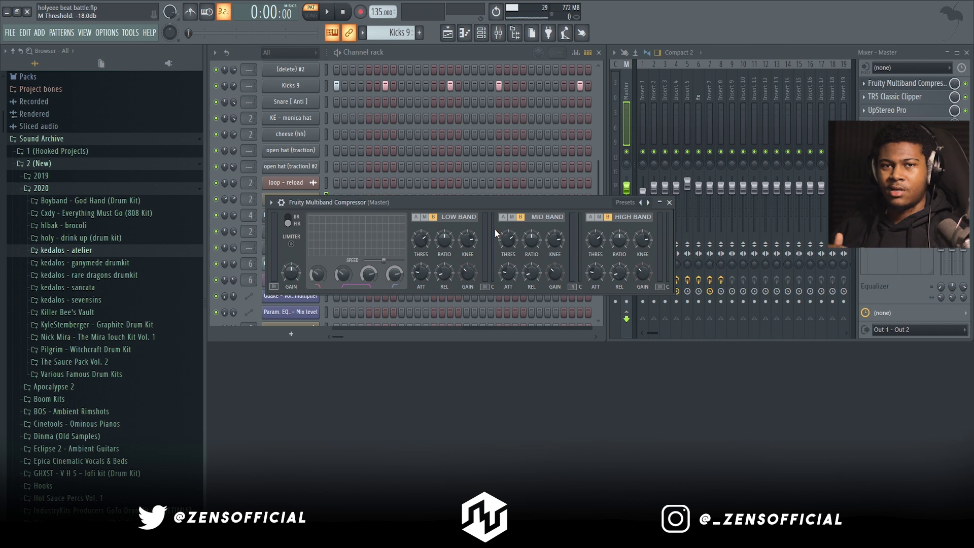
pyautogui.click(670, 202)
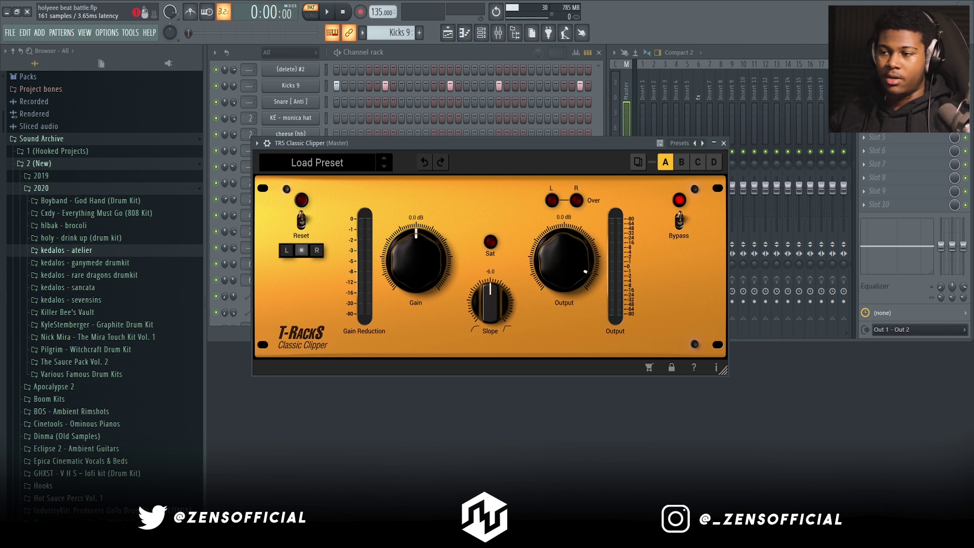
# Look through the preset list of the T-RackS Classic Clipper on the master track and close the plugin
pyautogui.moveTo(551, 146); pyautogui.dragTo(516, 202)
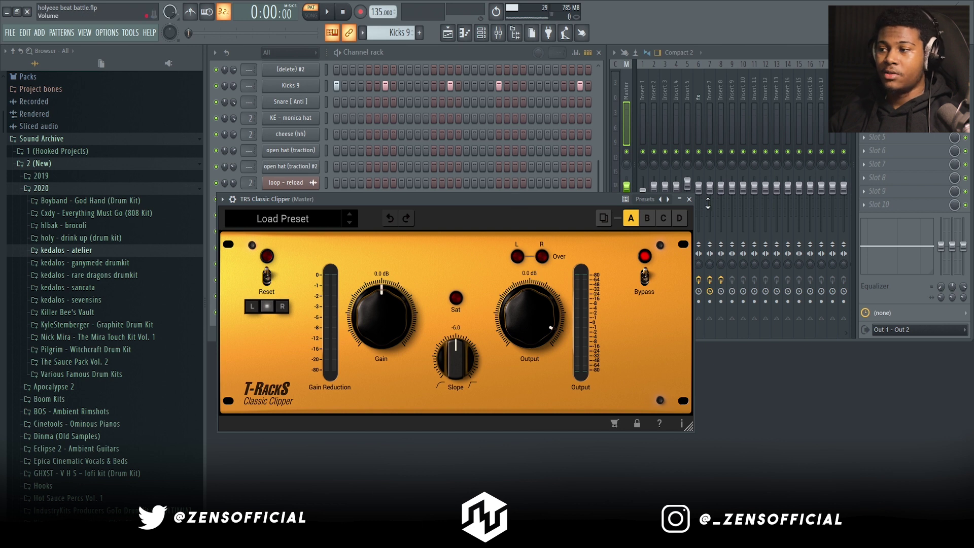
pyautogui.click(331, 218)
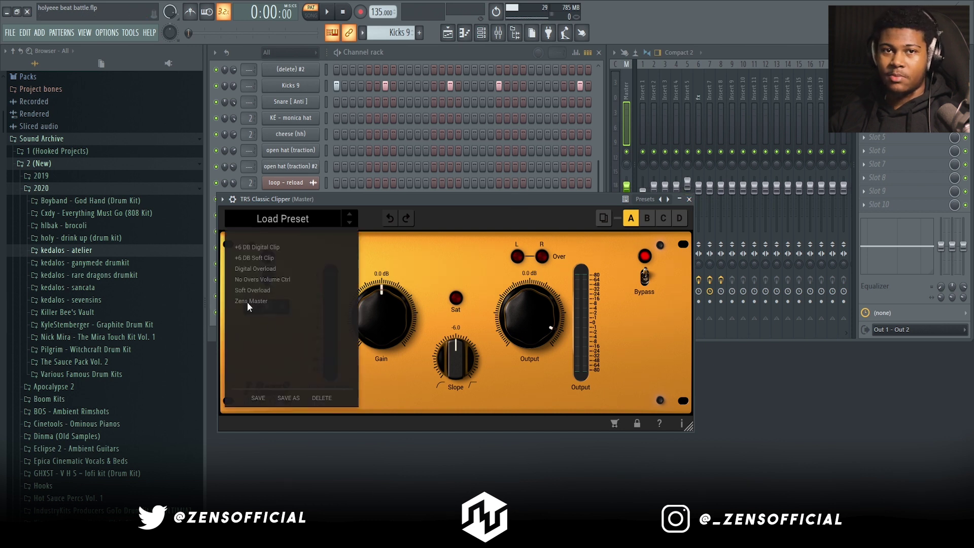
pyautogui.click(297, 217)
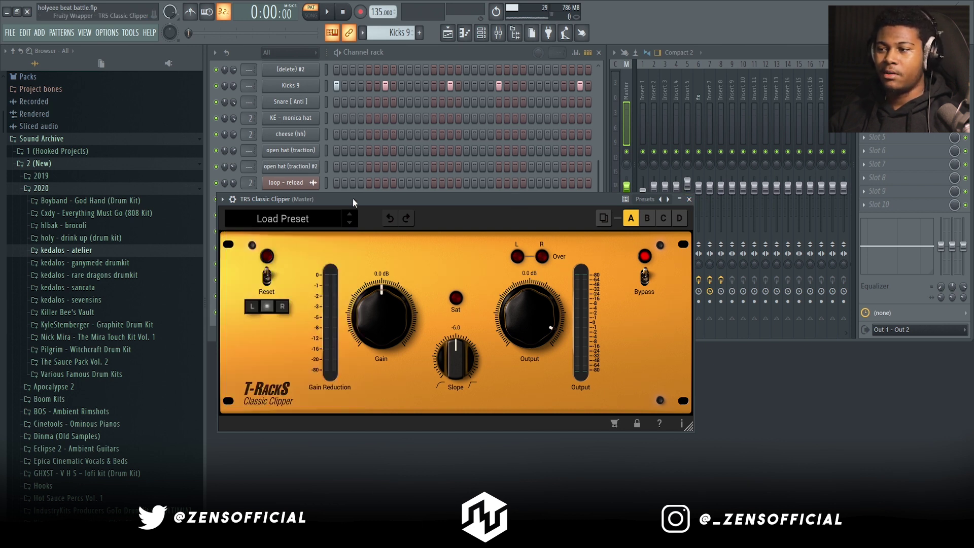
pyautogui.moveTo(353, 199); pyautogui.dragTo(361, 199)
pyautogui.click(697, 199)
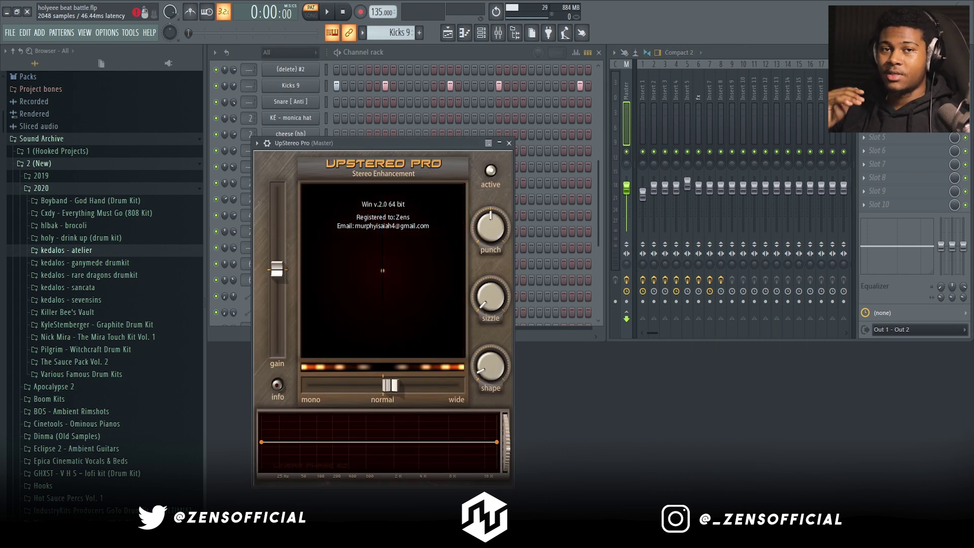
# Set the stereo width of UpStereo Pro on the master track to about 57% and close the plugin
pyautogui.moveTo(490, 240)
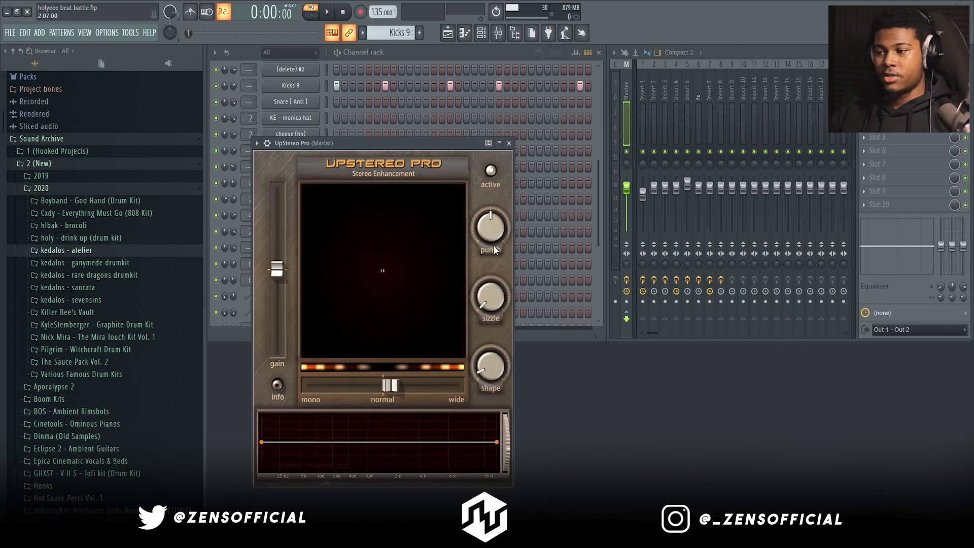
pyautogui.moveTo(490, 304)
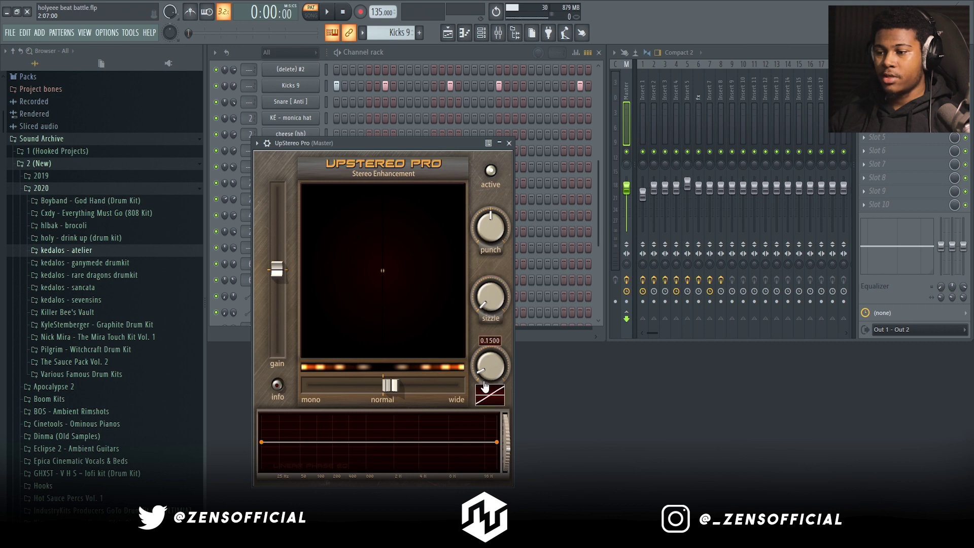
pyautogui.moveTo(390, 390)
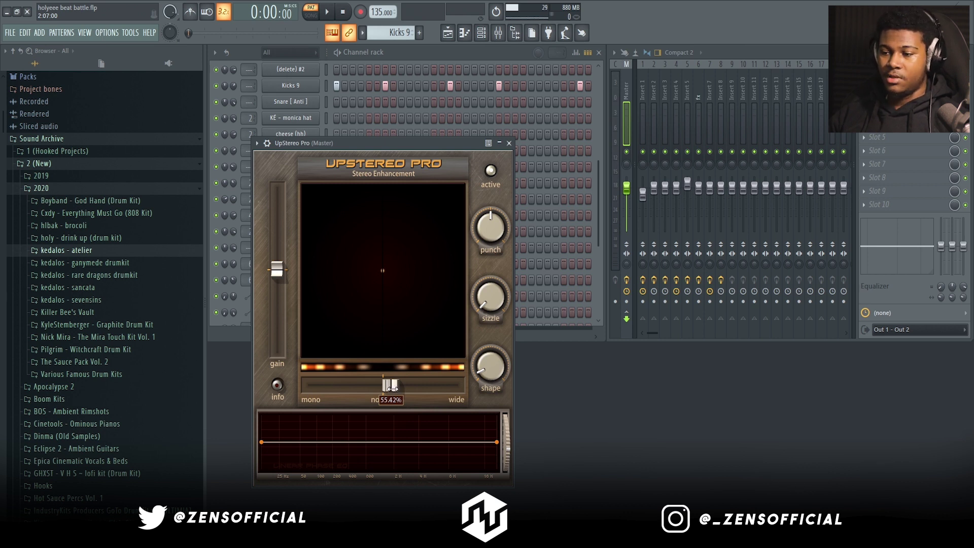
pyautogui.moveTo(391, 389)
pyautogui.mouseDown()
pyautogui.moveTo(382, 385)
pyautogui.moveTo(394, 386)
pyautogui.mouseUp()
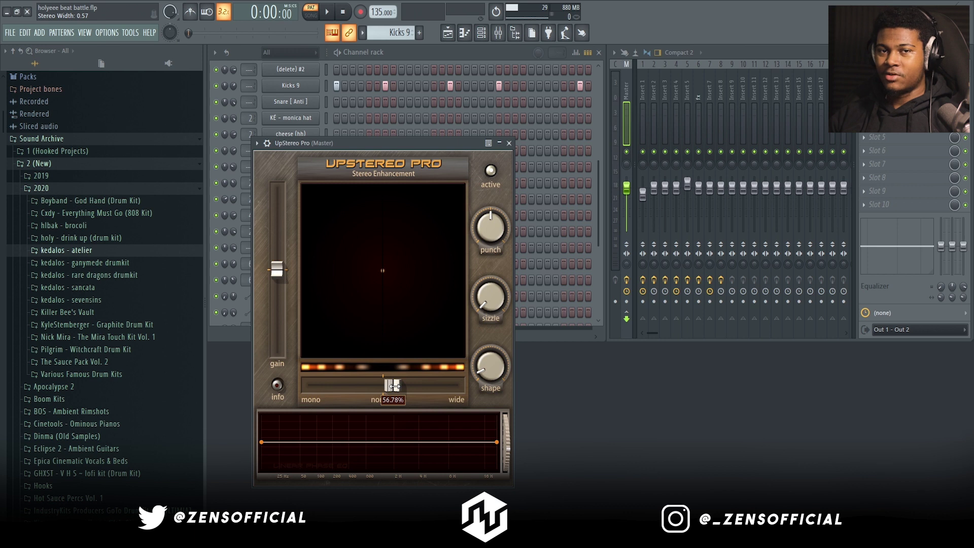
pyautogui.moveTo(493, 386)
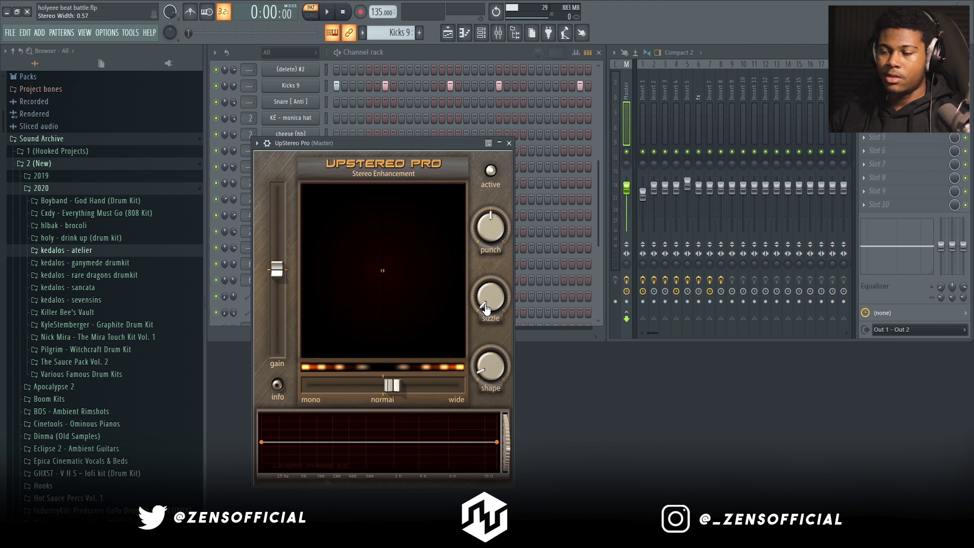
pyautogui.moveTo(491, 213)
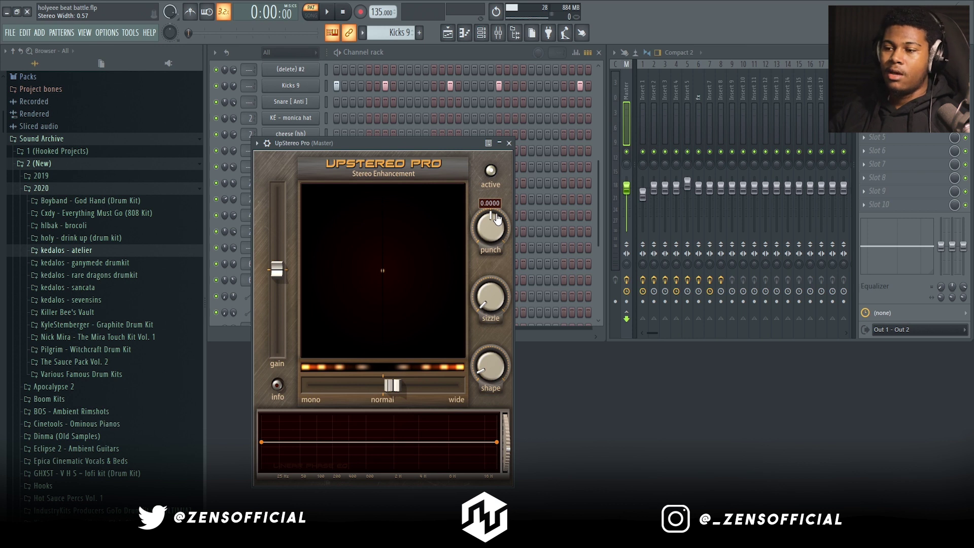
pyautogui.moveTo(279, 268)
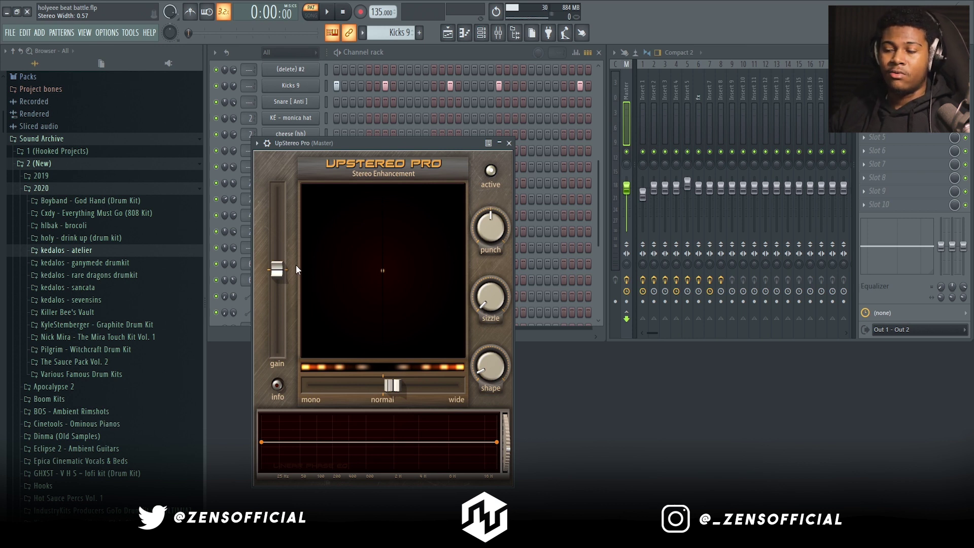
pyautogui.click(629, 90)
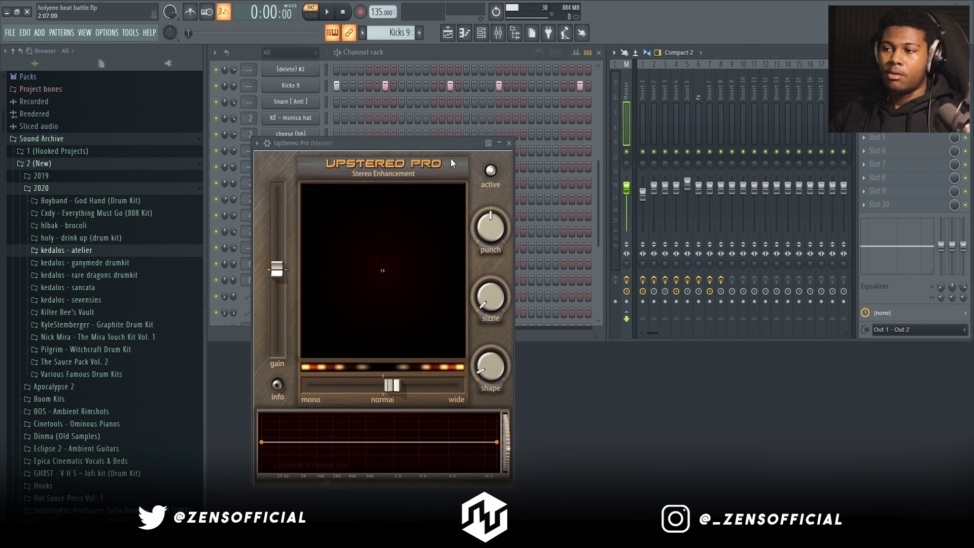
pyautogui.click(508, 143)
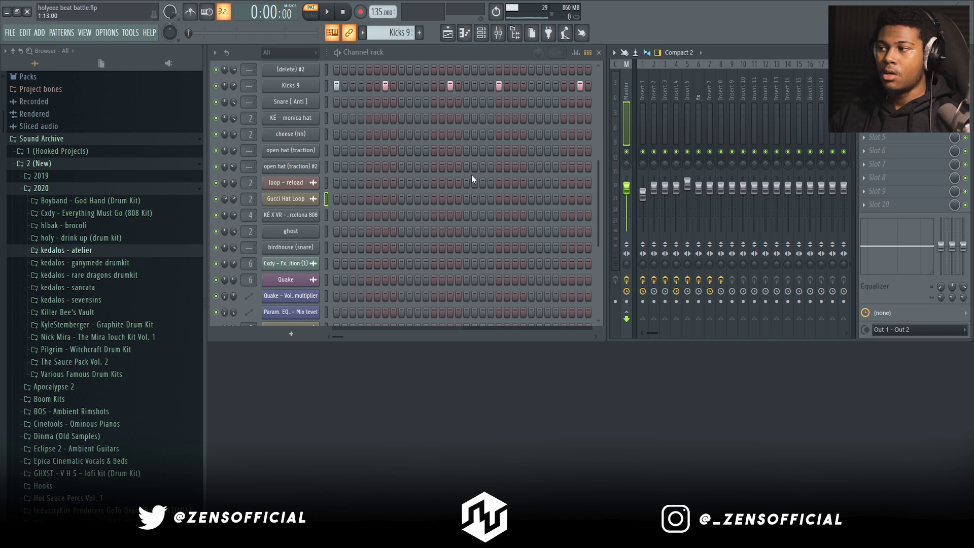
# Recheck the master track's Fruity Multiband Compressor, close it, and show the playlist arrangement
pyautogui.click(888, 97)
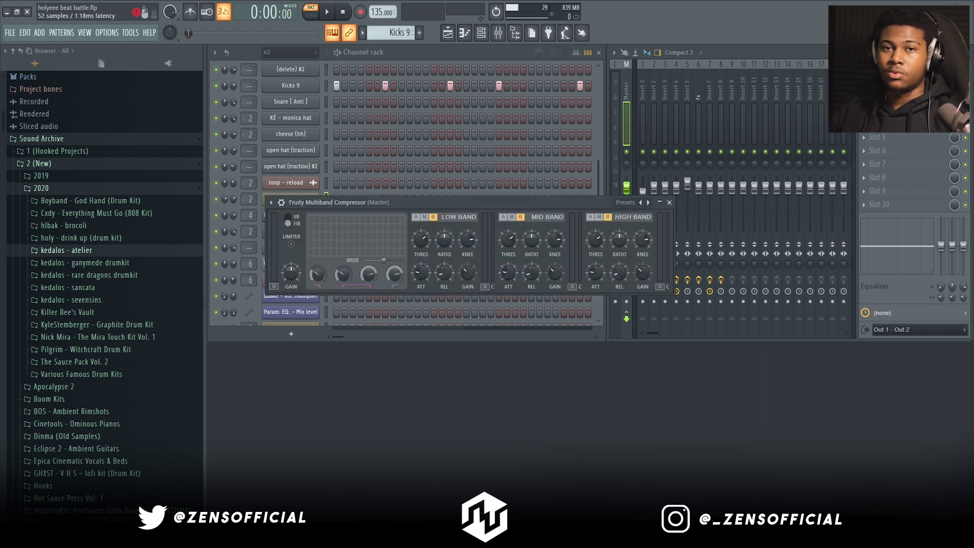
pyautogui.press('Escape')
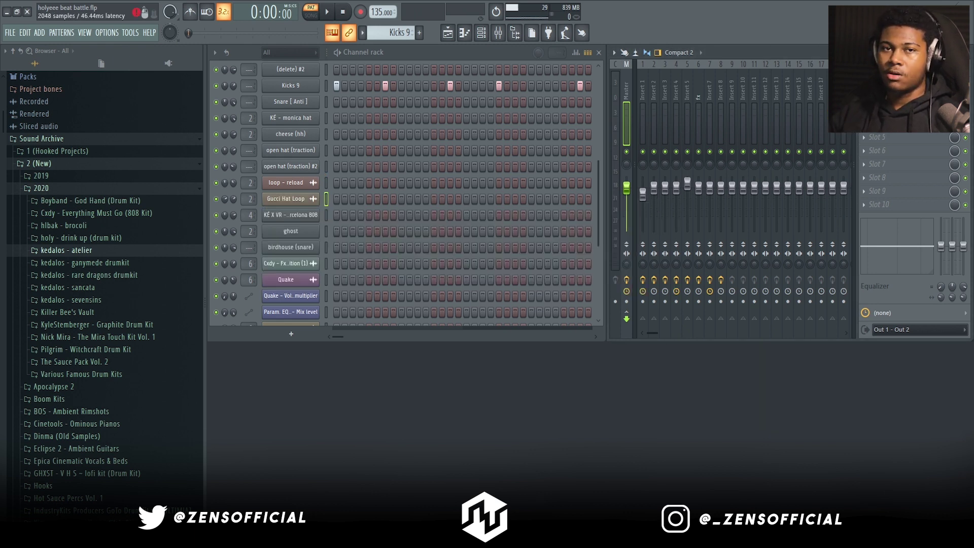
pyautogui.press('F5')
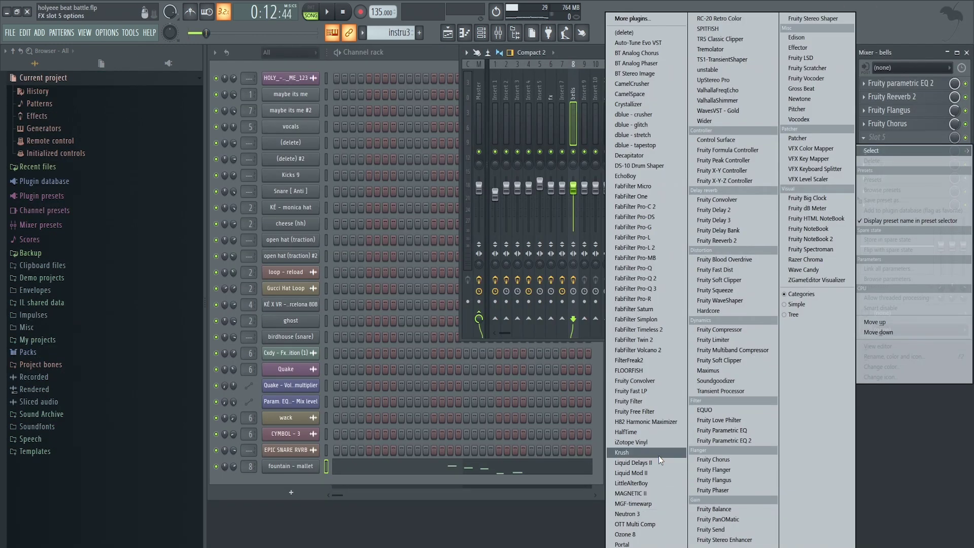
pyautogui.click(629, 93)
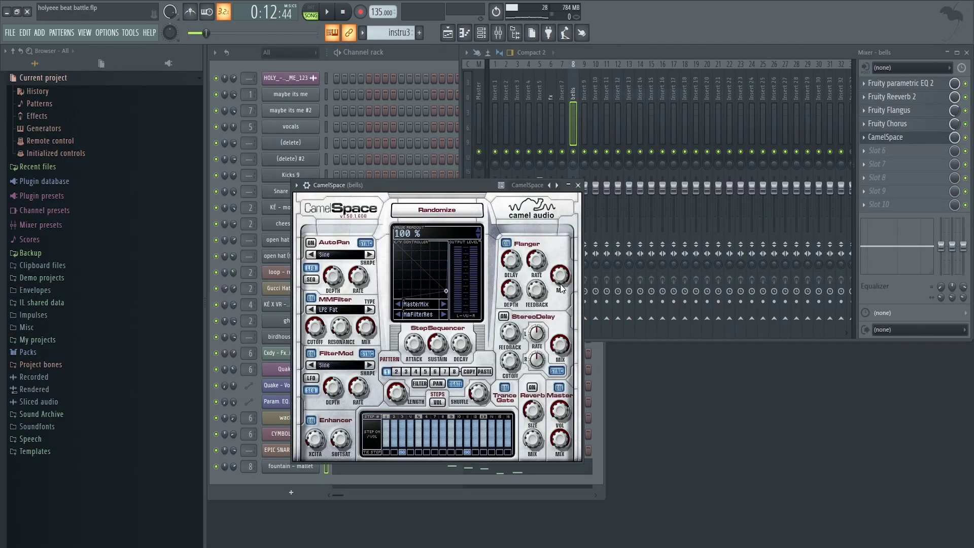
# Play the song, load the 8 Steps preset in CamelSpace on the bells track, and check the playlist
pyautogui.press('space')
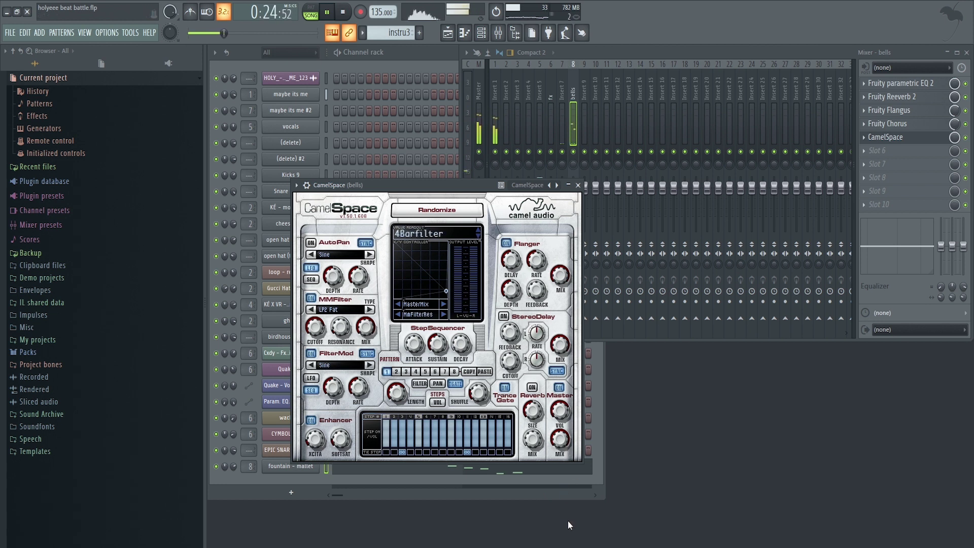
pyautogui.click(478, 232)
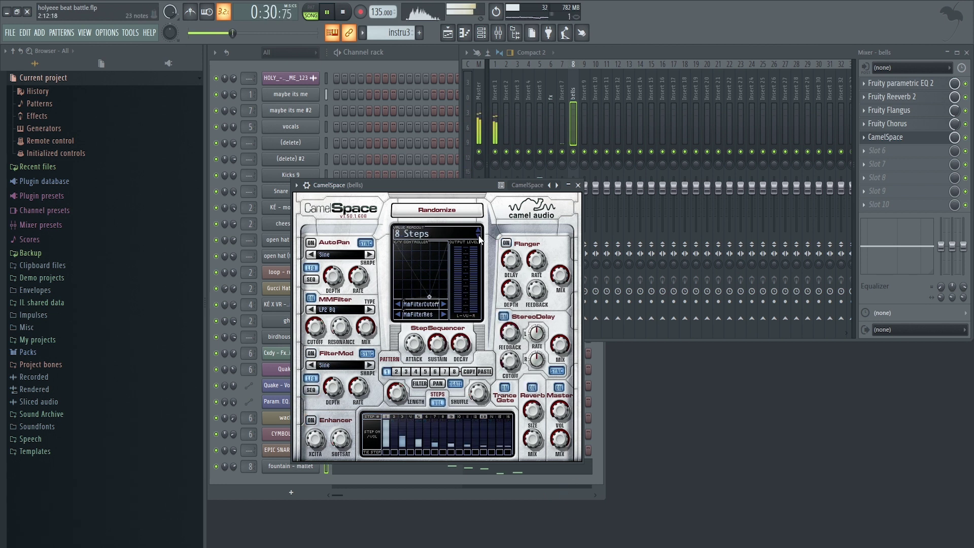
pyautogui.click(432, 235)
pyautogui.moveTo(456, 254)
pyautogui.click(542, 239)
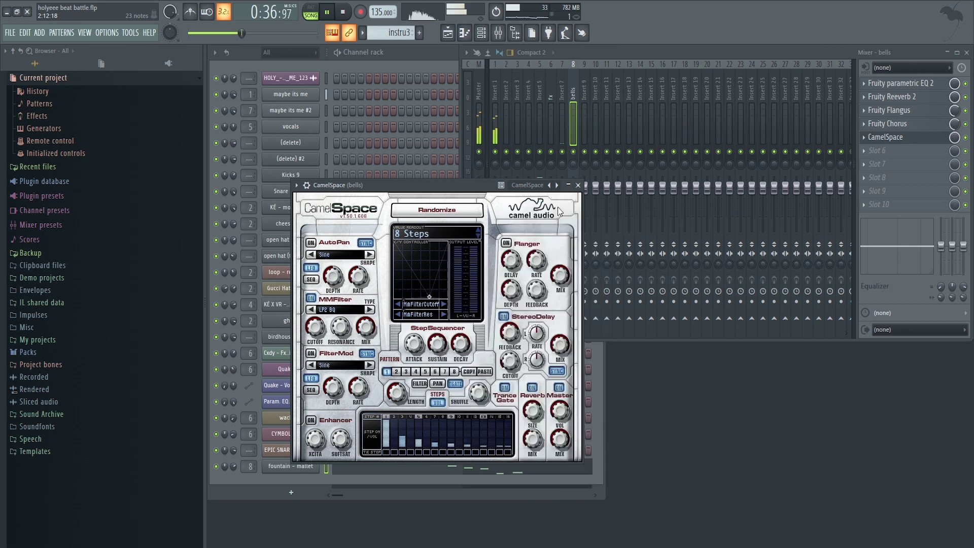
pyautogui.click(447, 33)
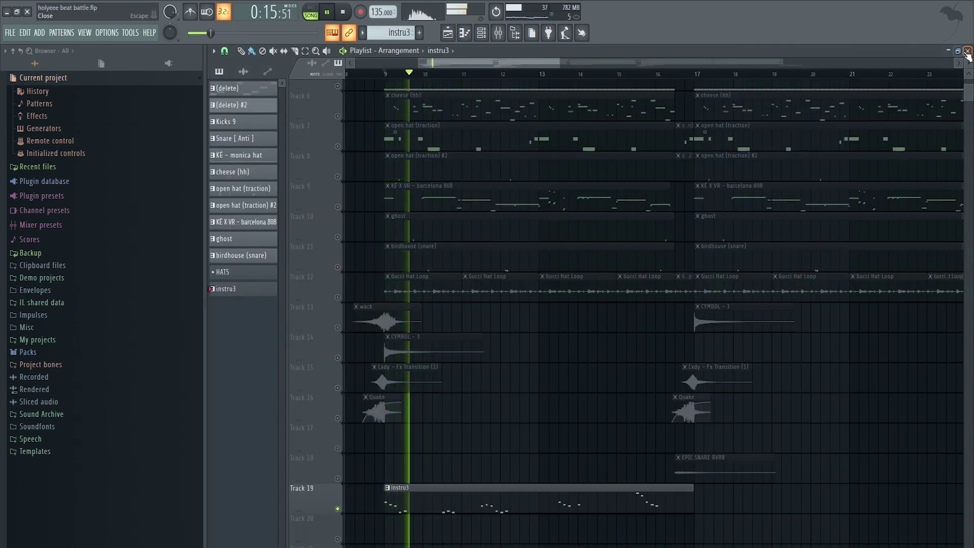
pyautogui.click(447, 32)
# Step through further CamelSpace presets for the bells track while the song plays, and close the plugin
pyautogui.click(479, 232)
pyautogui.click(479, 232)
pyautogui.click(478, 233)
pyautogui.click(479, 236)
pyautogui.click(578, 185)
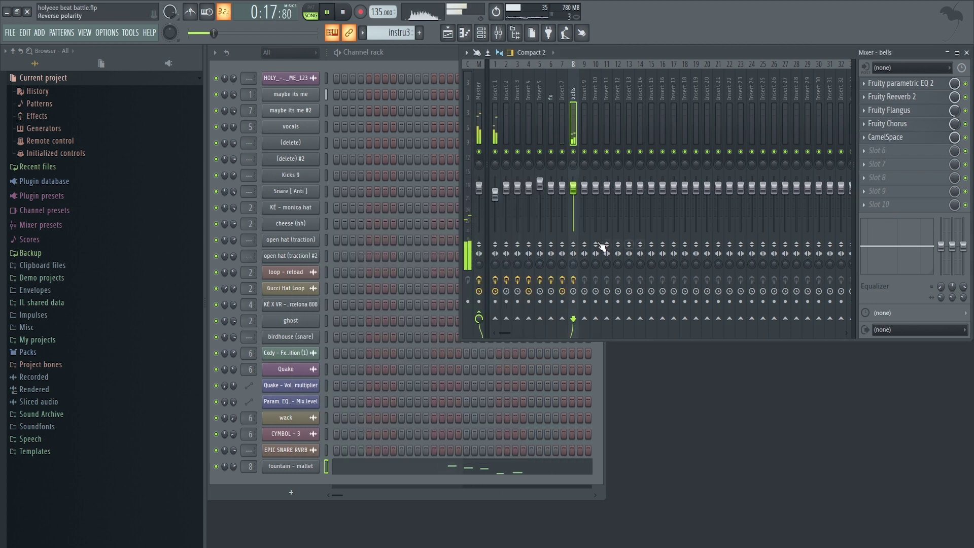
# Check the fountain - mallet channel and the playlist, and return to the channel rack
pyautogui.click(304, 466)
pyautogui.click(314, 467)
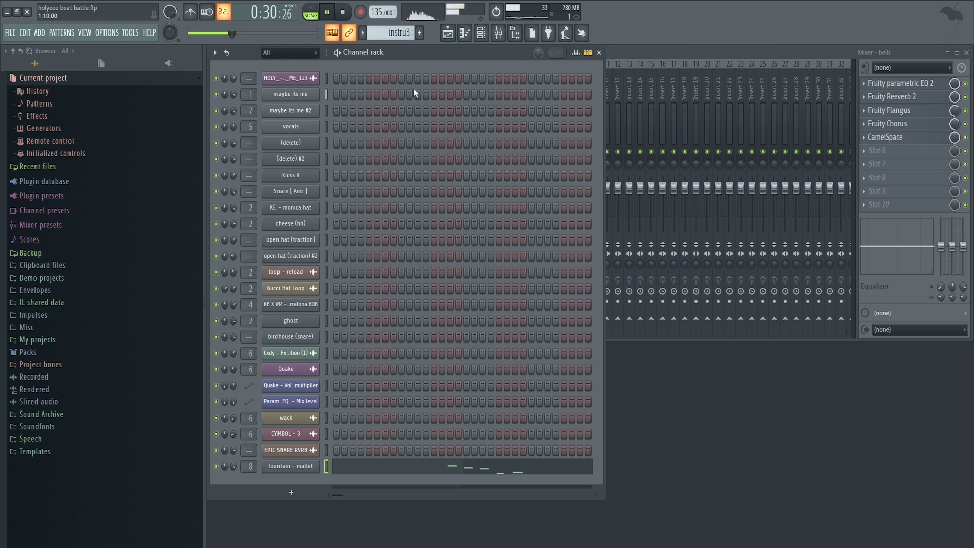
pyautogui.click(447, 32)
pyautogui.click(967, 51)
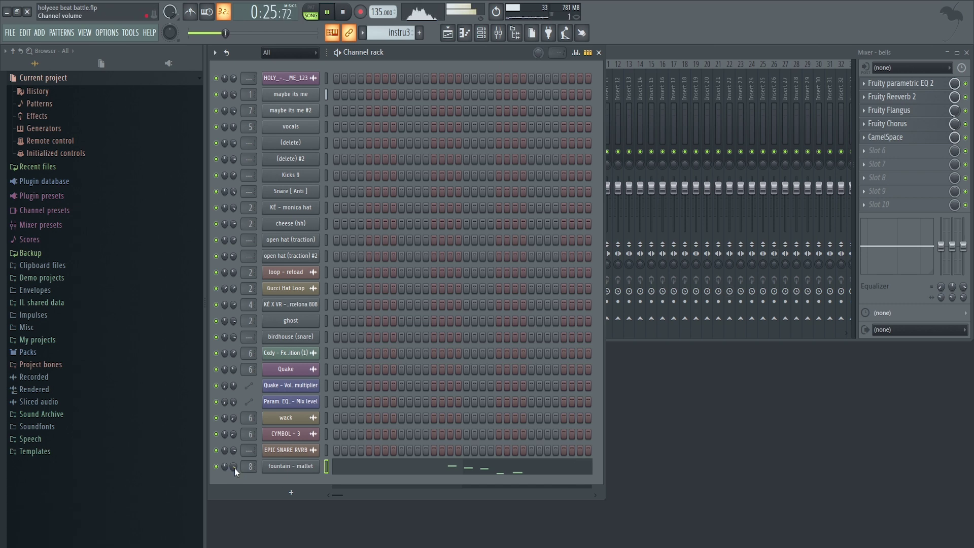
# Open the piano roll of the fountain - mallet channel and listen to its melody
pyautogui.click(378, 466)
pyautogui.hscroll(-5, 415, 352)
pyautogui.press('space')
pyautogui.press('space')
pyautogui.click(304, 517)
pyautogui.press('space')
pyautogui.press('space')
pyautogui.scroll(-3, 450, 409)
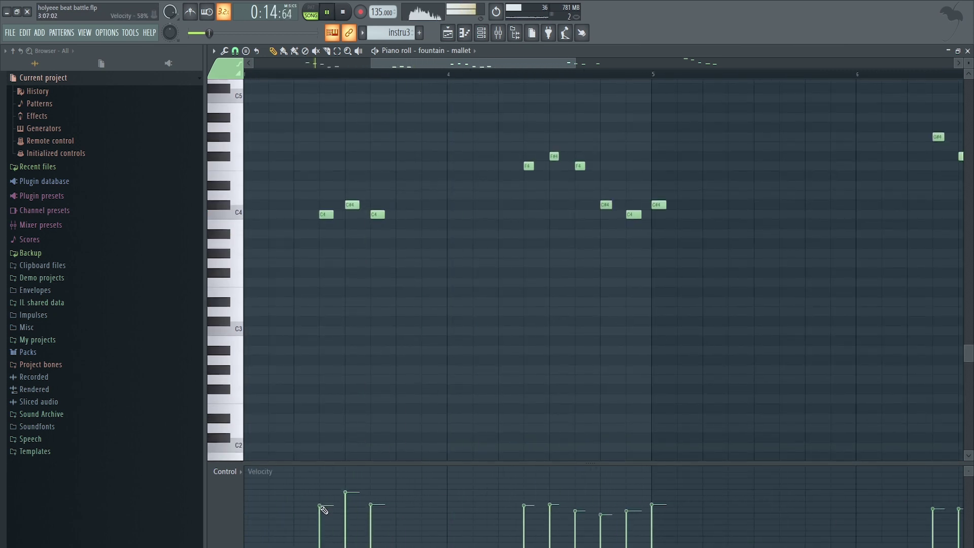
# Display note panning for the fountain - mallet melody and vary the left and right pan across its opening phrases
pyautogui.press('space')
pyautogui.click(225, 471)
pyautogui.click(246, 495)
pyautogui.press('space')
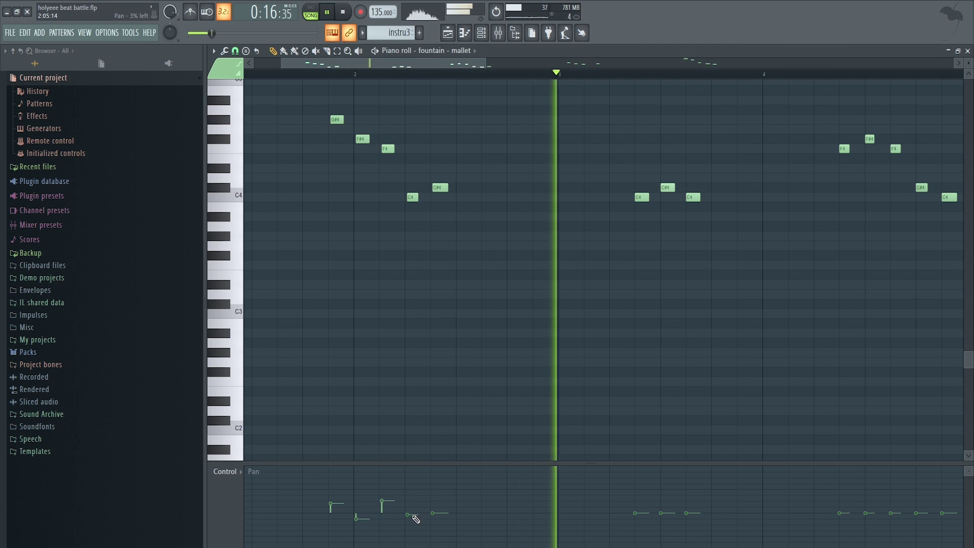
pyautogui.click(309, 498)
pyautogui.click(335, 518)
pyautogui.click(361, 493)
pyautogui.moveTo(609, 403); pyautogui.dragTo(440, 410)
pyautogui.click(475, 497)
pyautogui.click(396, 530)
# Vary the left and right pan of individual notes through the melody's remaining phrases
pyautogui.moveTo(629, 416); pyautogui.dragTo(377, 418)
pyautogui.click(514, 505)
pyautogui.click(540, 530)
pyautogui.click(566, 490)
pyautogui.click(615, 516)
pyautogui.moveTo(949, 443); pyautogui.dragTo(570, 418)
pyautogui.click(546, 505)
pyautogui.click(571, 524)
pyautogui.moveTo(602, 511); pyautogui.dragTo(599, 502)
pyautogui.click(623, 518)
pyautogui.click(647, 507)
# Switch the note control lane of the fountain - mallet piano roll back to velocity
pyautogui.moveTo(335, 386); pyautogui.dragTo(733, 402)
pyautogui.moveTo(467, 368); pyautogui.dragTo(269, 345)
pyautogui.click(227, 472)
pyautogui.click(236, 502)
# Select all fountain - mallet notes and transpose them down one octave
pyautogui.scroll(3, 435, 384)
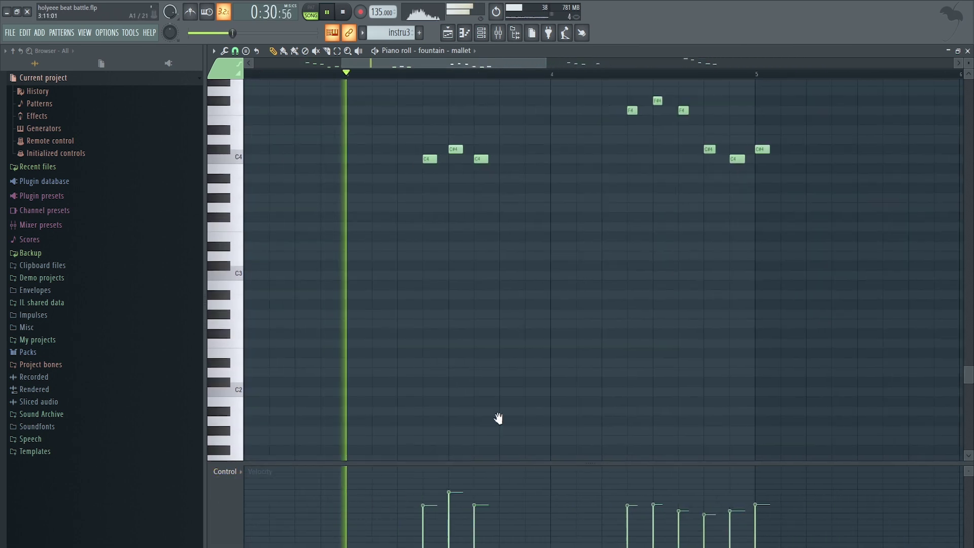
pyautogui.moveTo(554, 62); pyautogui.dragTo(855, 63)
pyautogui.moveTo(721, 305); pyautogui.dragTo(707, 387)
pyautogui.moveTo(827, 358); pyautogui.dragTo(81, 65)
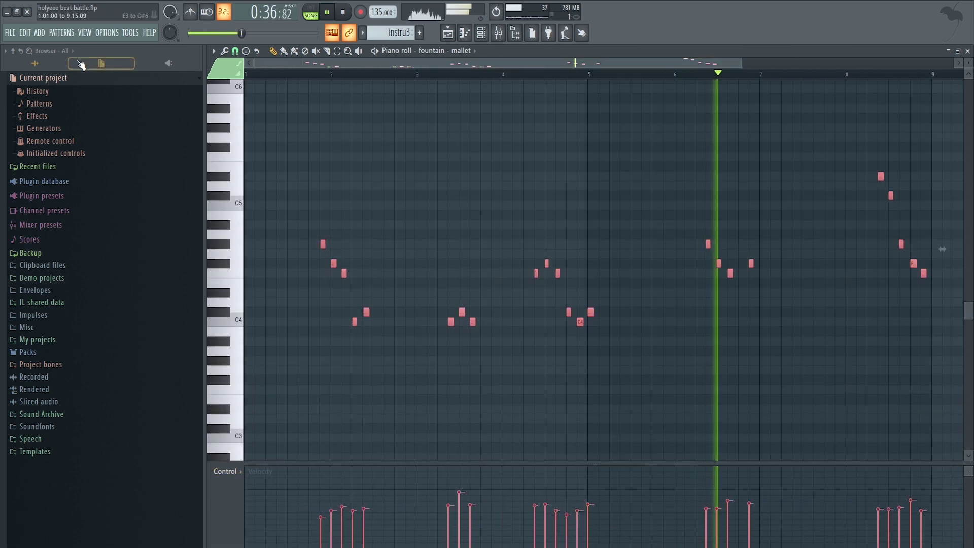
pyautogui.hotkey('ctrl', 'Up')
pyautogui.hotkey('ctrl', 'Down')
pyautogui.hotkey('ctrl', 'Down')
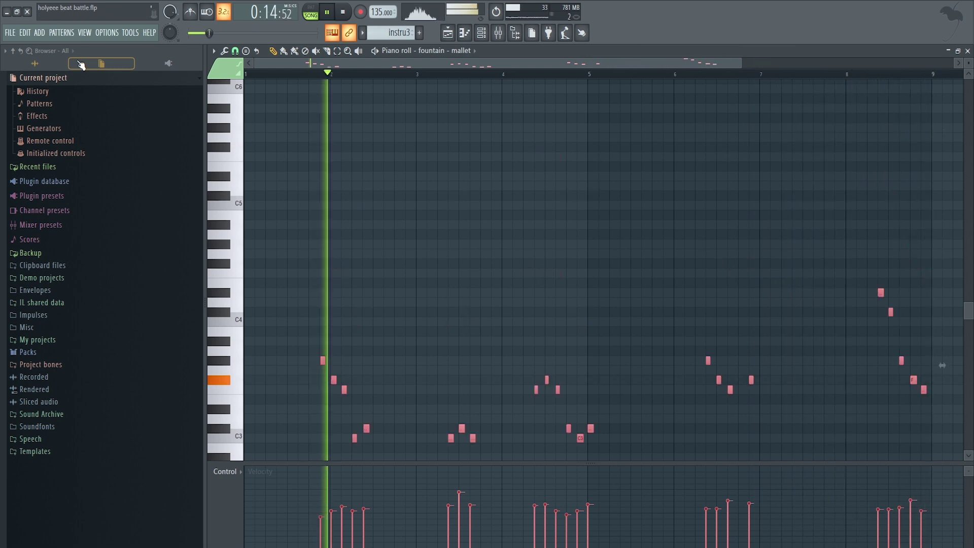